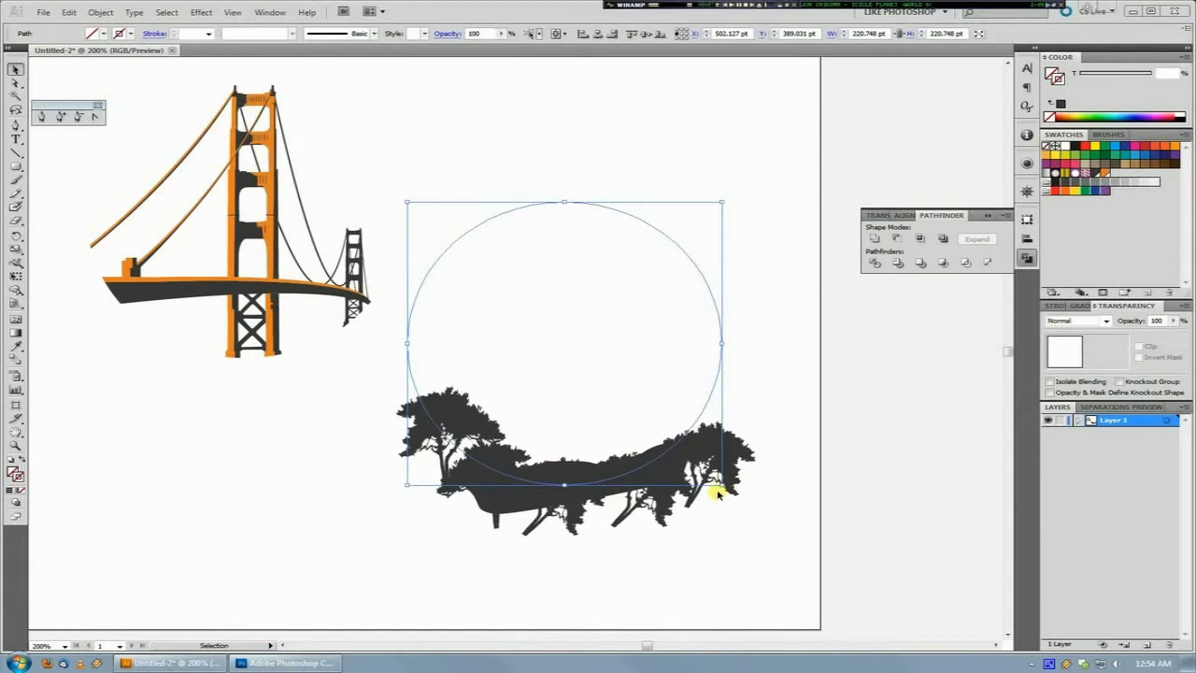
pyautogui.click(789, 383)
pyautogui.moveTo(788, 345); pyautogui.dragTo(674, 346)
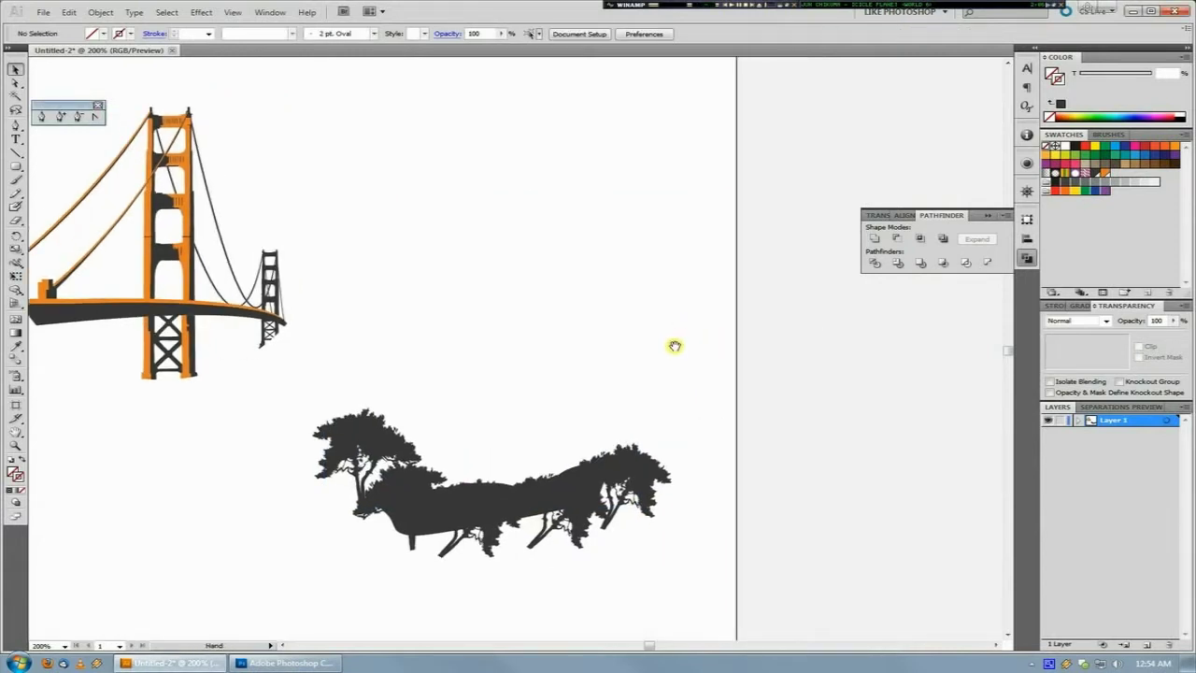
pyautogui.click(170, 15)
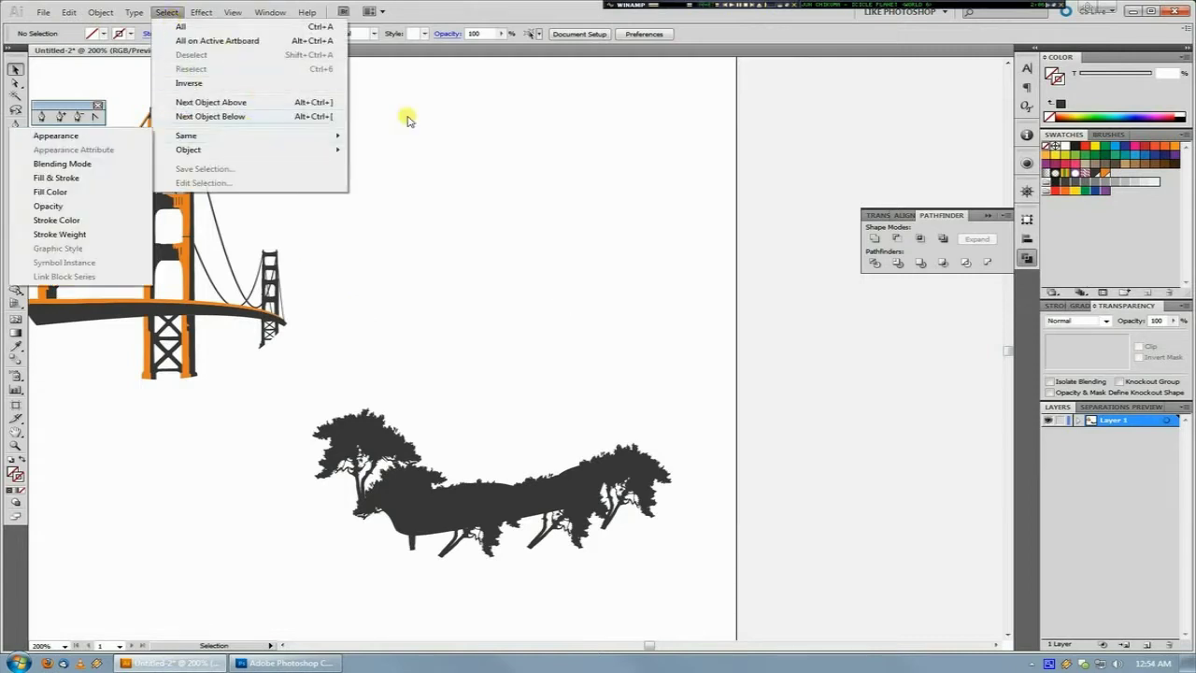
pyautogui.click(512, 138)
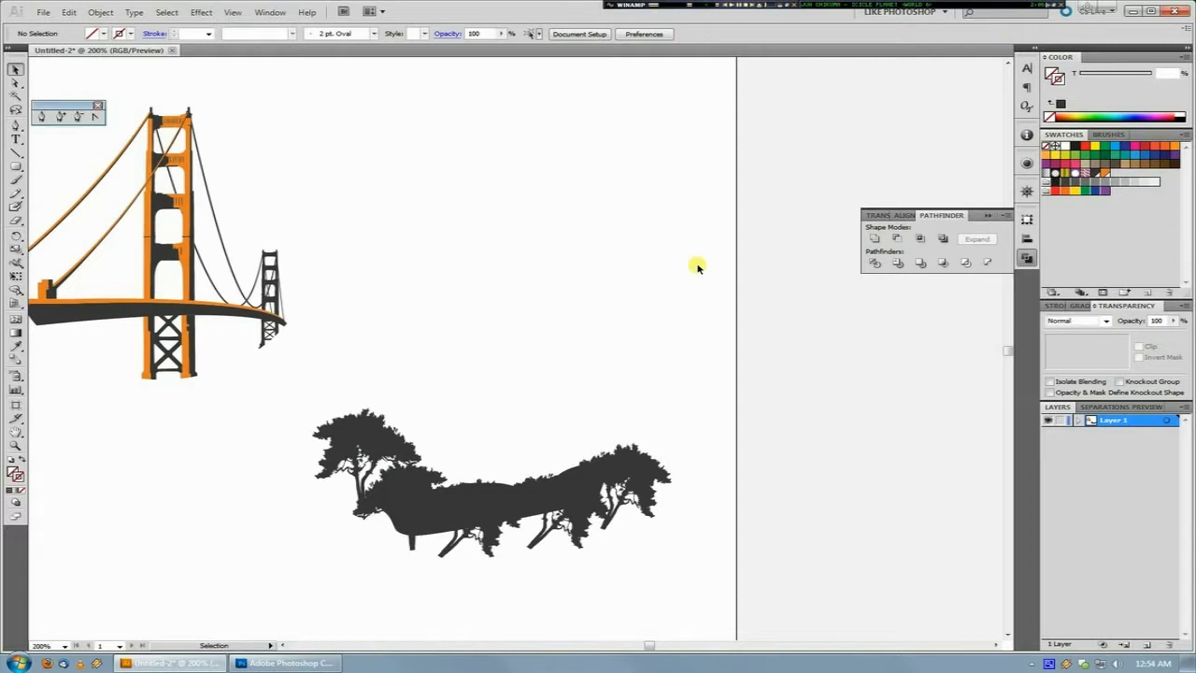
# Step: Undo the recent edits so the released trees and the dark ring return to their places around the bridge
pyautogui.moveTo(706, 568); pyautogui.dragTo(345, 152)
pyautogui.press('space')
pyautogui.moveTo(430, 278); pyautogui.dragTo(627, 318)
pyautogui.press('space')
pyautogui.moveTo(649, 505); pyautogui.dragTo(637, 479)
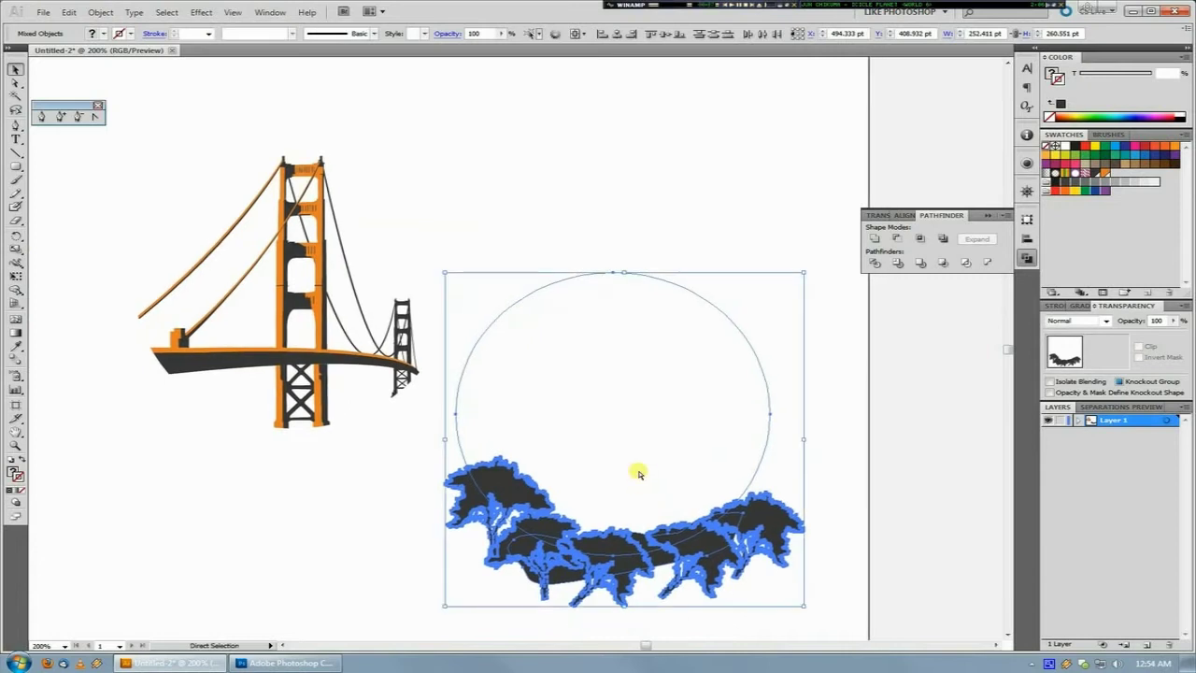
pyautogui.hotkey('ctrl', 'z')
pyautogui.hotkey('ctrl', 'z')
pyautogui.hotkey('ctrl', 'z')
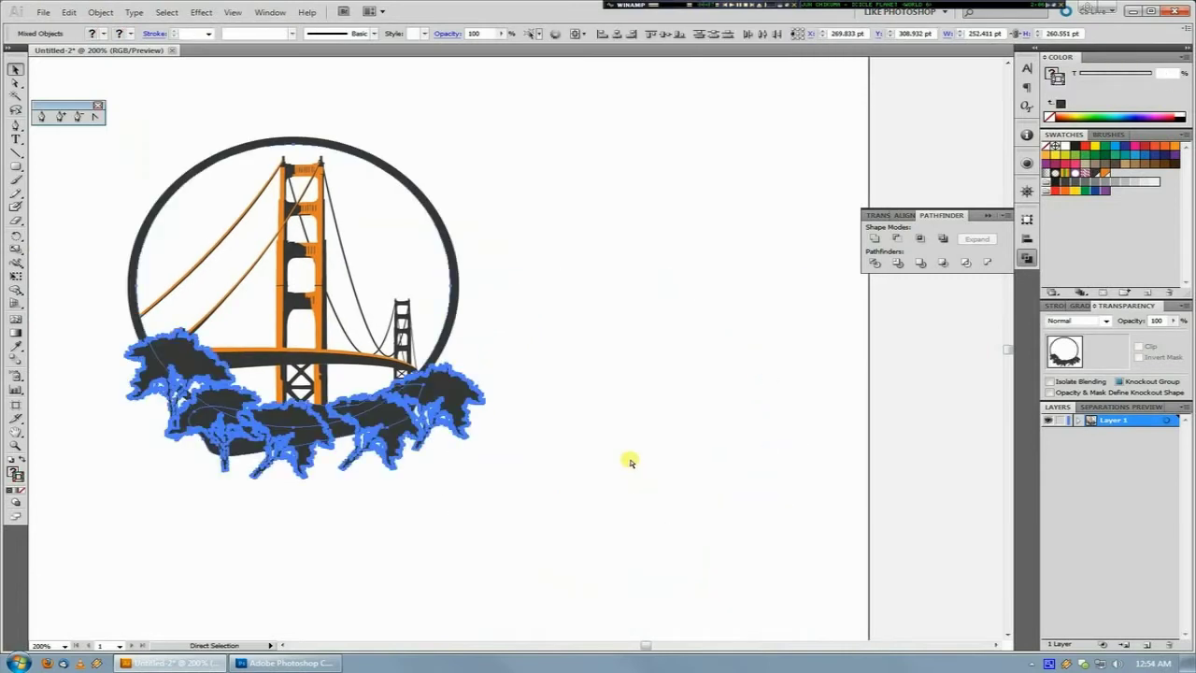
pyautogui.click(552, 379)
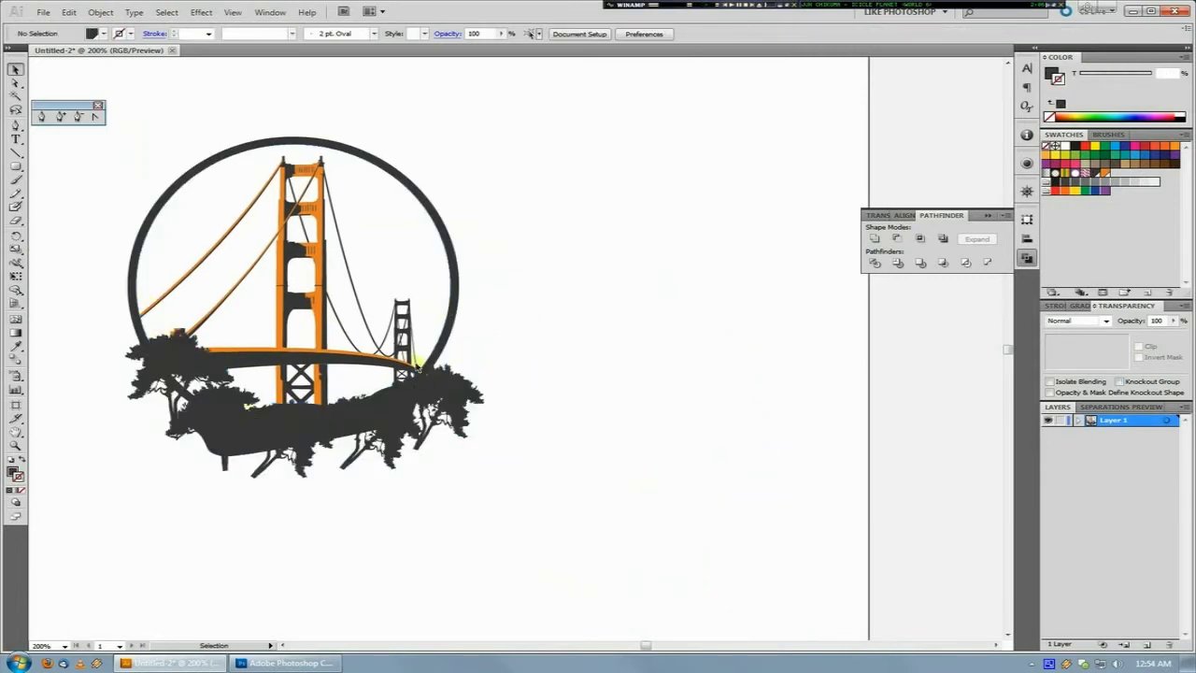
# Step: Try to make a clipping mask from the dark ring and the rightmost tree
pyautogui.click(452, 315)
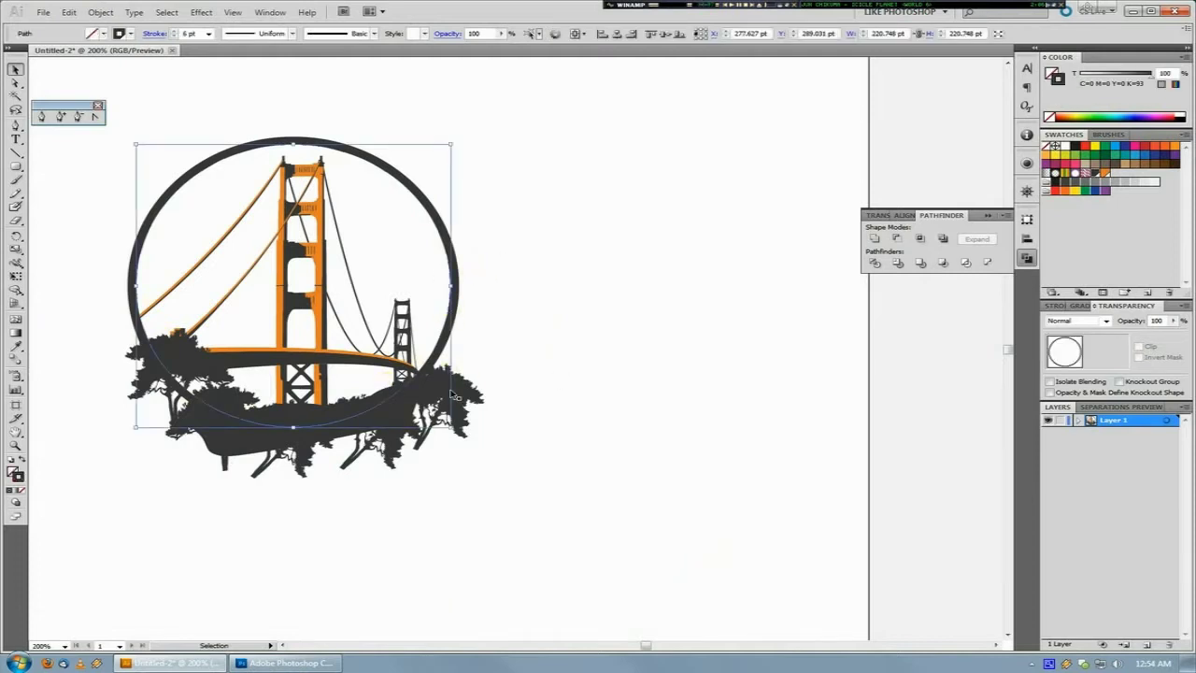
pyautogui.click(453, 396)
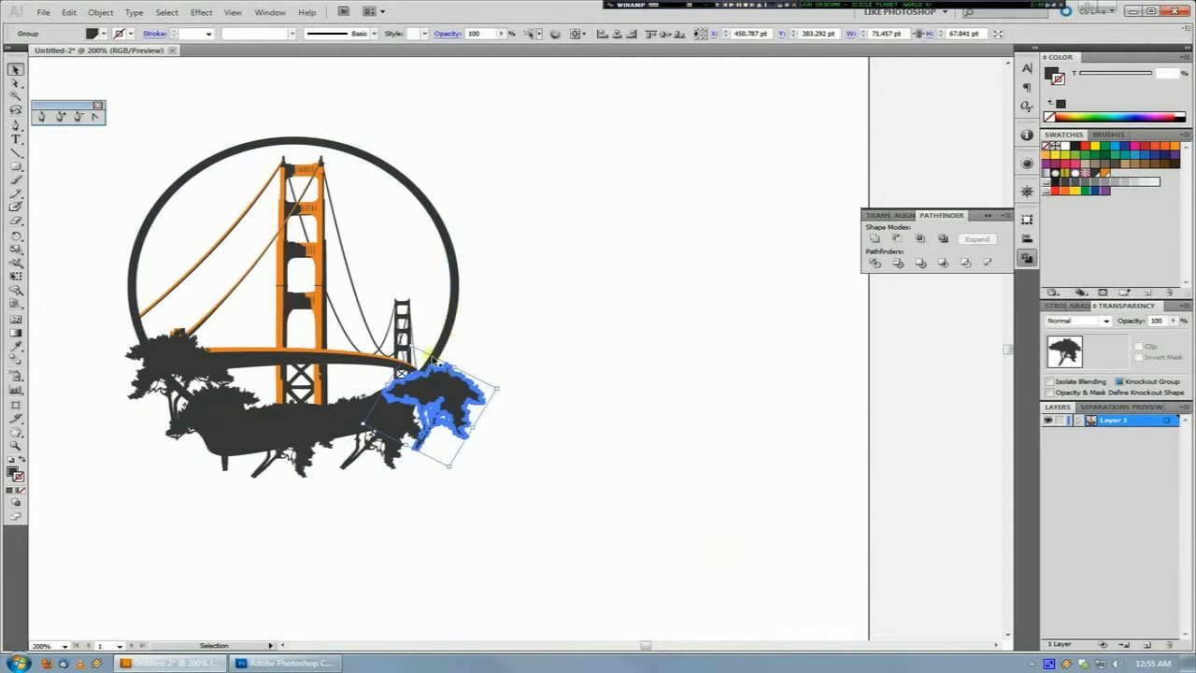
pyautogui.keyDown('shift'); pyautogui.click(443, 352); pyautogui.keyUp('shift')
pyautogui.rightClick(435, 353)
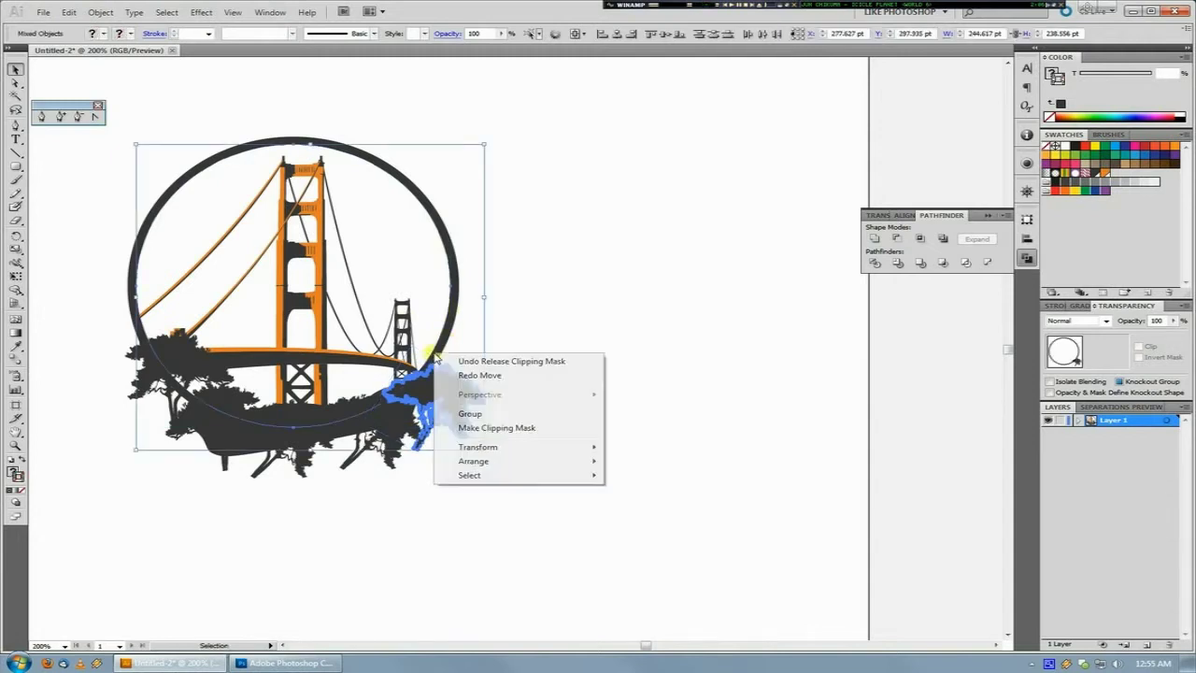
pyautogui.click(510, 436)
pyautogui.click(425, 395)
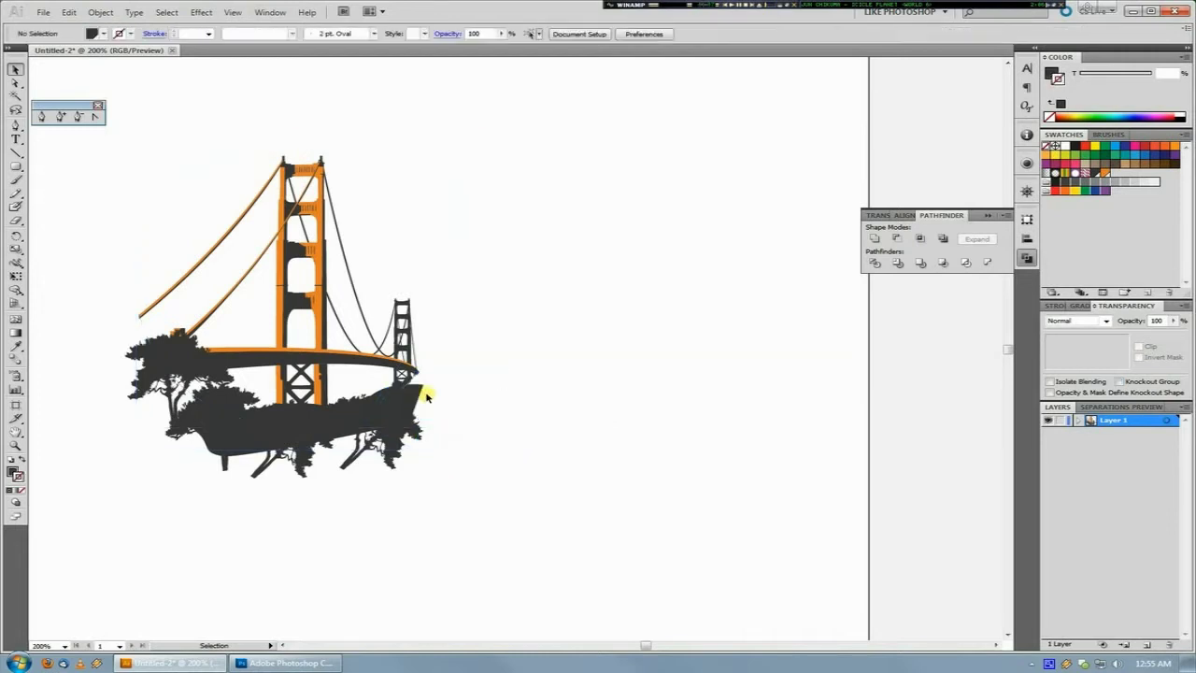
# Step: Leave the mask path's isolation mode and undo back to the trees clipped inside the ring
pyautogui.doubleClick(442, 329)
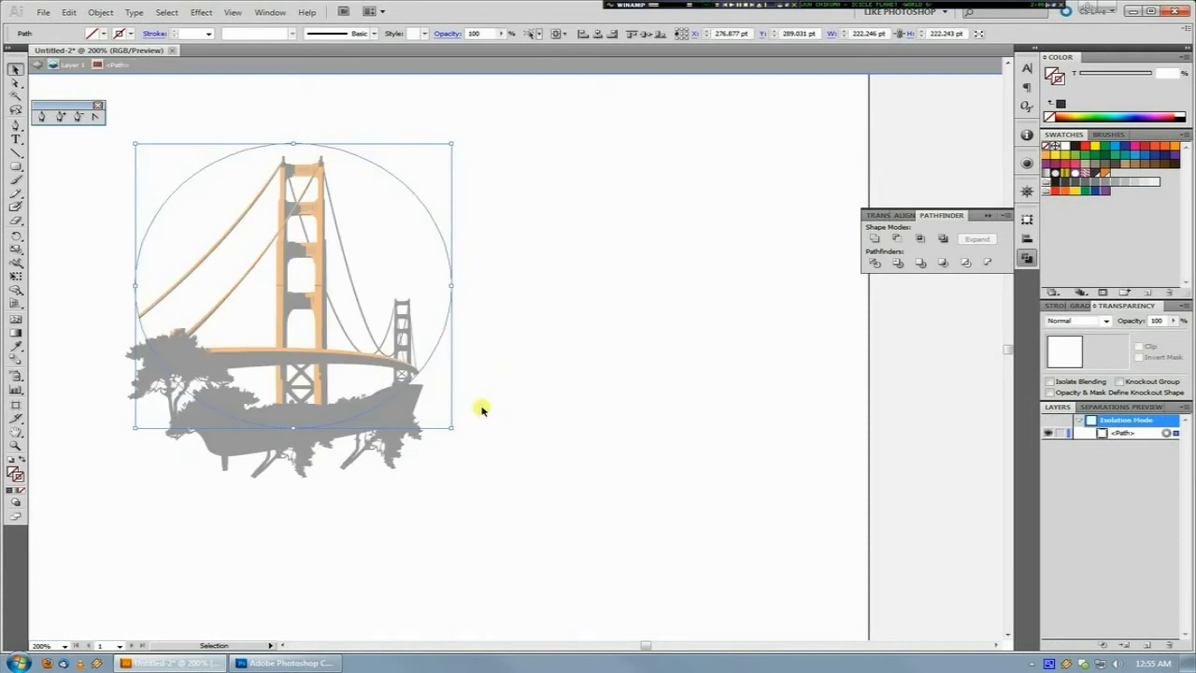
pyautogui.doubleClick(567, 365)
pyautogui.hotkey('ctrl', 'a')
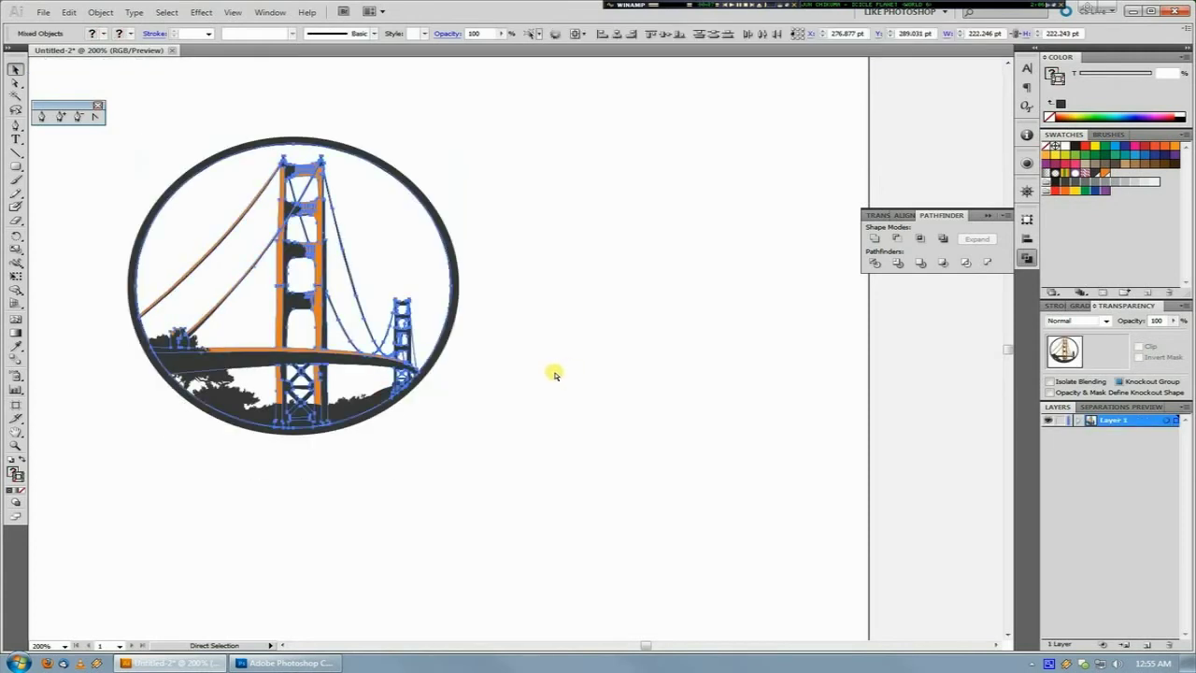
pyautogui.rightClick(422, 301)
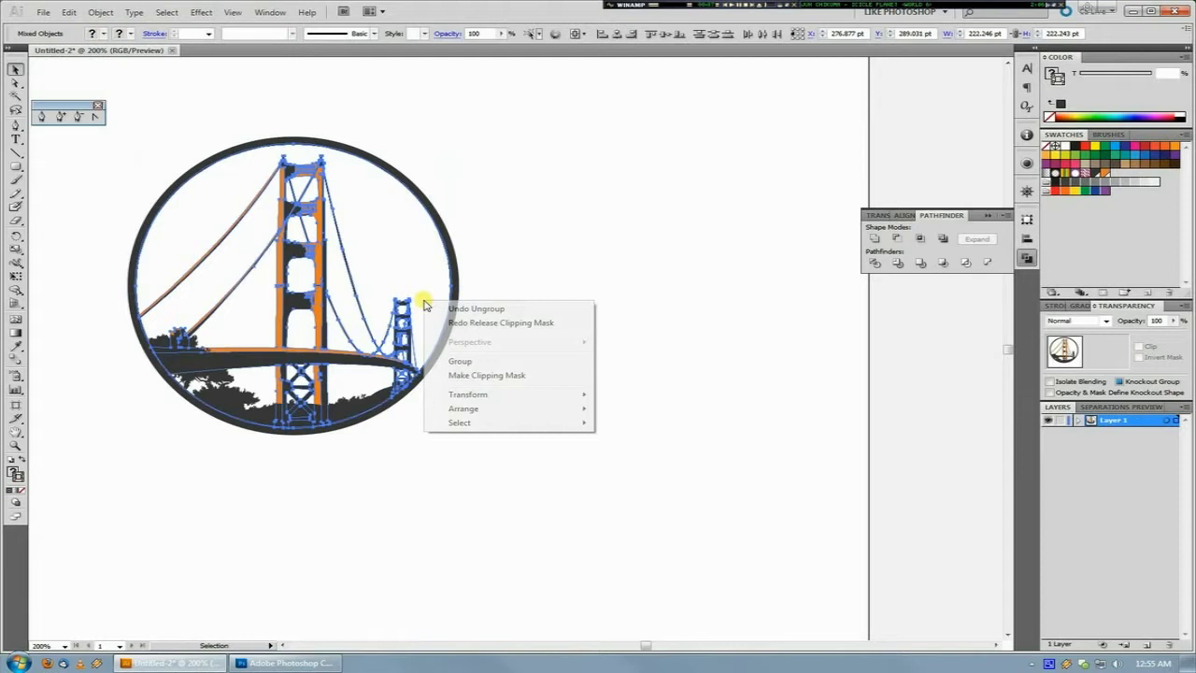
pyautogui.click(617, 350)
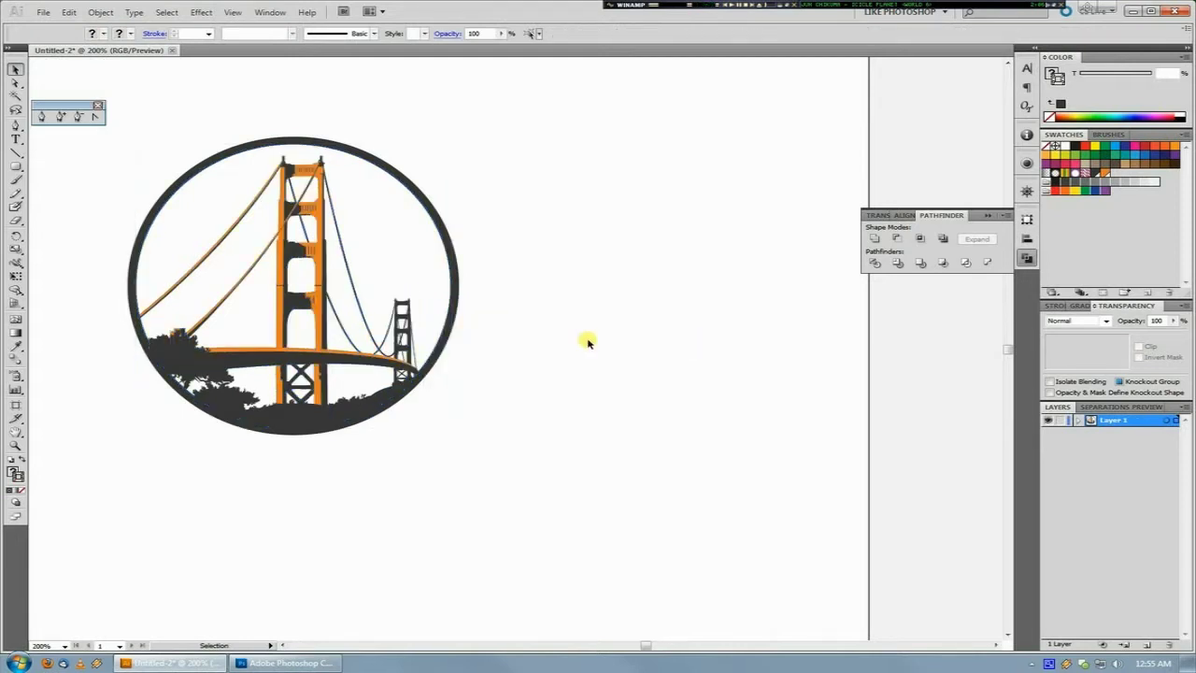
# Step: Release the trees' clipping mask and move the trees with their circle path to the empty area right of the bridge emblem
pyautogui.click(371, 406)
pyautogui.rightClick(374, 405)
pyautogui.click(445, 481)
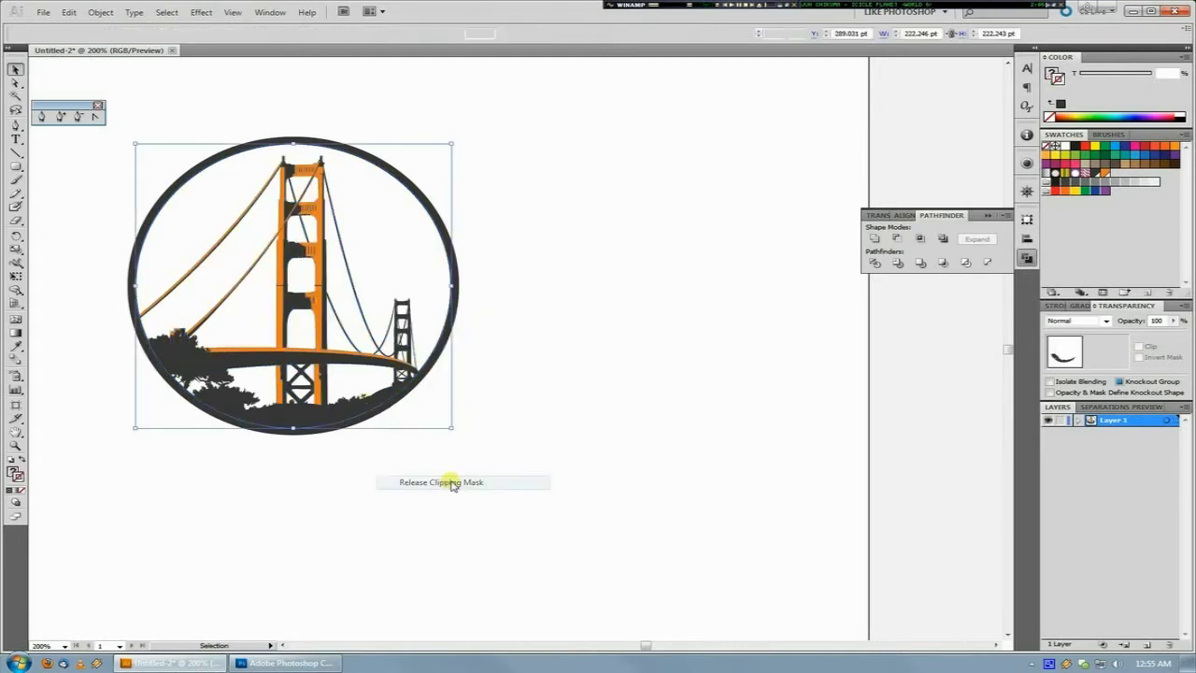
pyautogui.moveTo(420, 400); pyautogui.dragTo(676, 446)
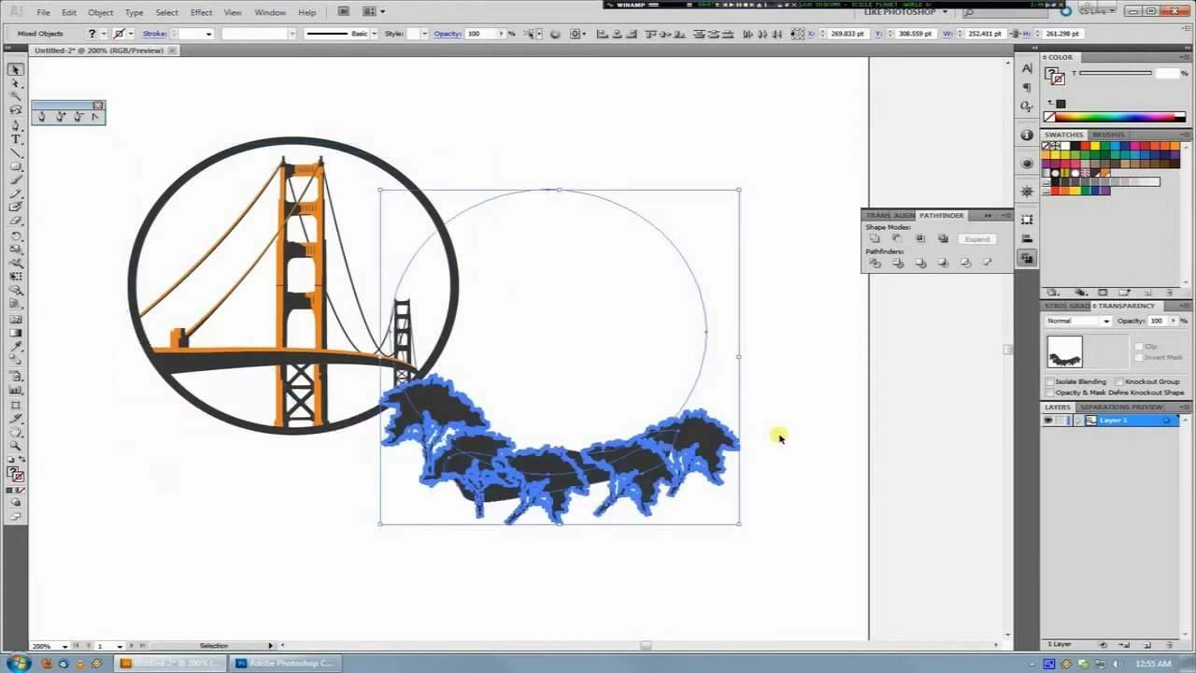
pyautogui.moveTo(777, 435); pyautogui.dragTo(620, 374)
pyautogui.moveTo(542, 378); pyautogui.dragTo(641, 455)
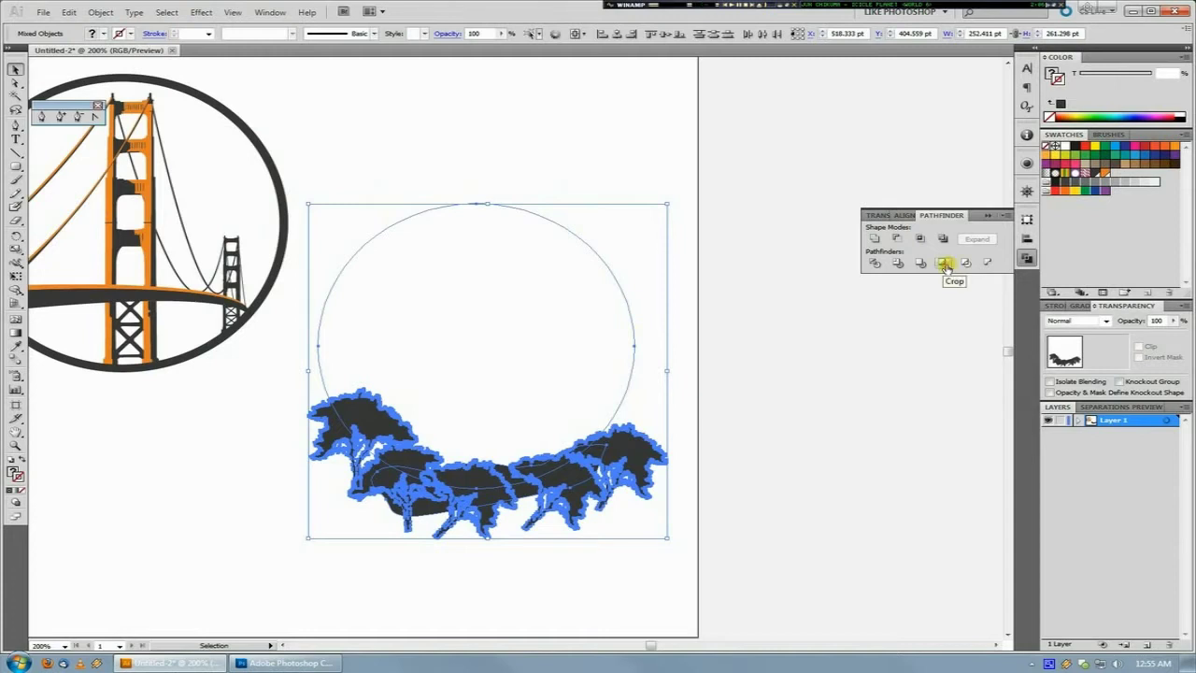
# Step: Crop the trees to the circle with the Pathfinder Crop operation and ungroup the result
pyautogui.hotkey('ctrl', '7')
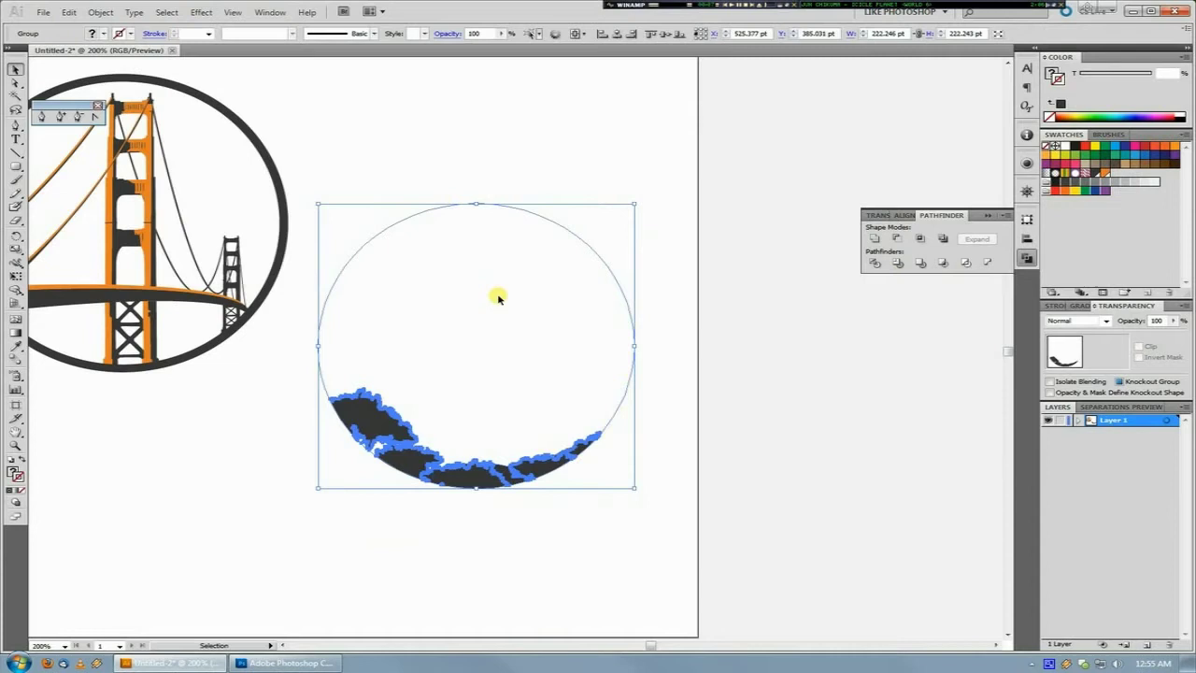
pyautogui.click(592, 205)
pyautogui.click(524, 261)
pyautogui.rightClick(544, 385)
pyautogui.click(583, 457)
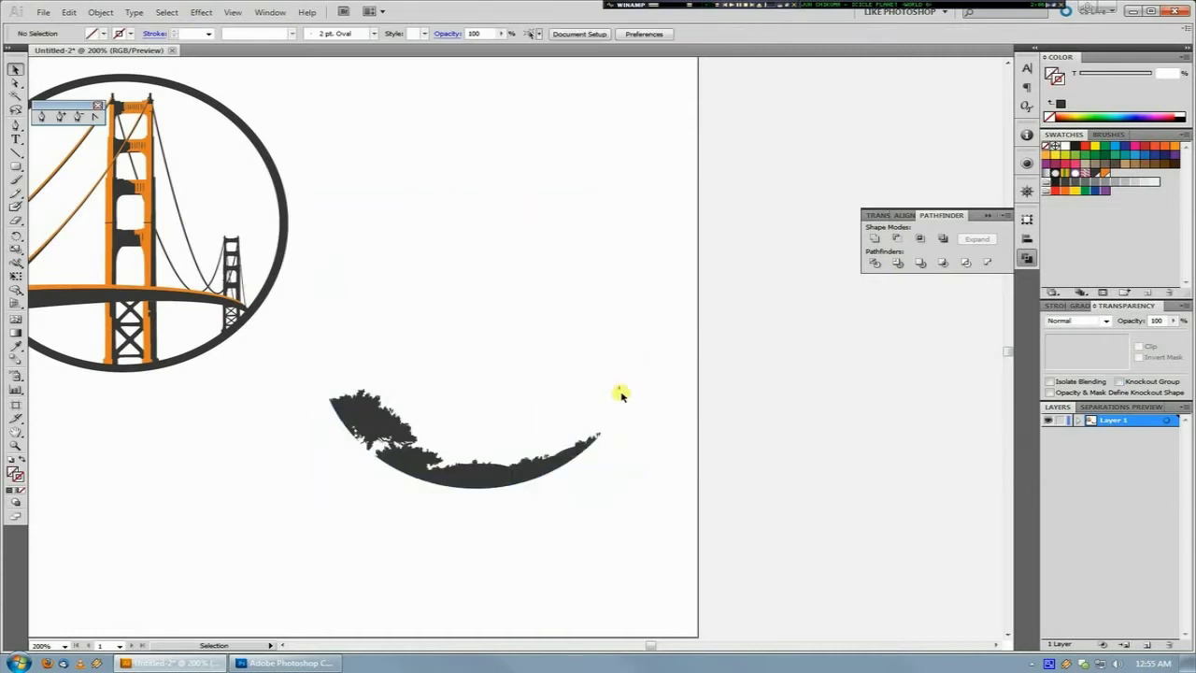
# Step: Select the leftover unfilled circle piece and move it up, away from the cropped trees
pyautogui.click(564, 474)
pyautogui.click(561, 504)
pyautogui.click(561, 473)
pyautogui.click(649, 325)
pyautogui.click(631, 310)
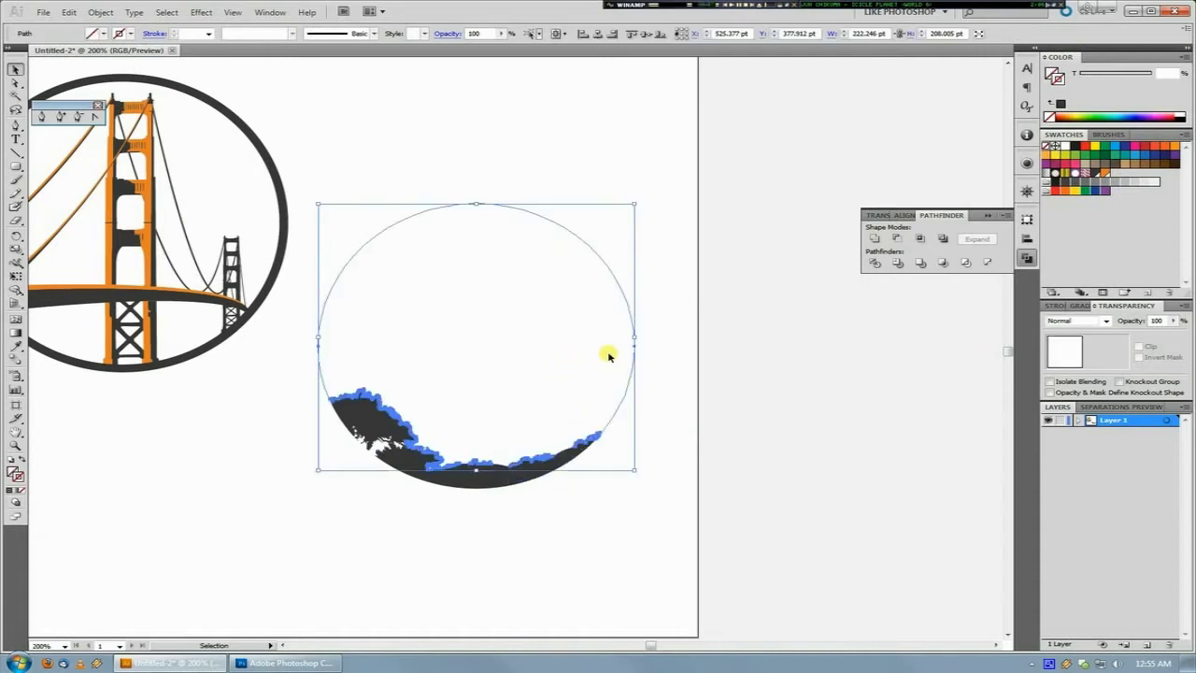
pyautogui.moveTo(617, 278); pyautogui.dragTo(637, 210)
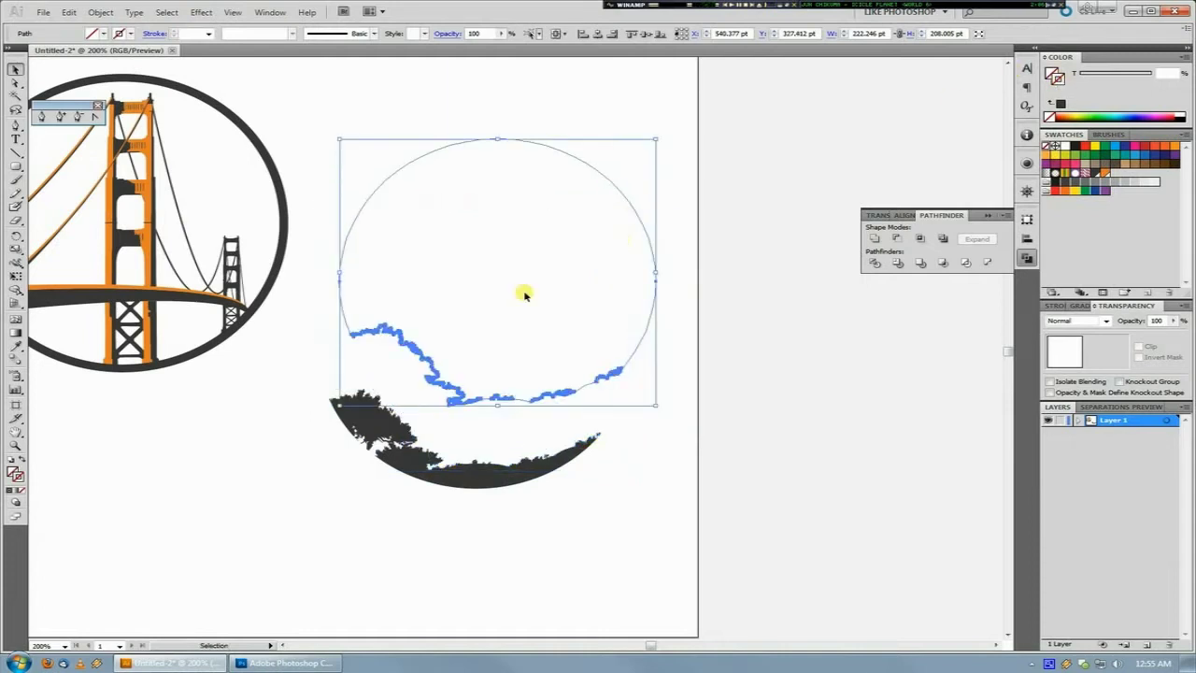
pyautogui.press('space')
pyautogui.moveTo(517, 292); pyautogui.dragTo(625, 335)
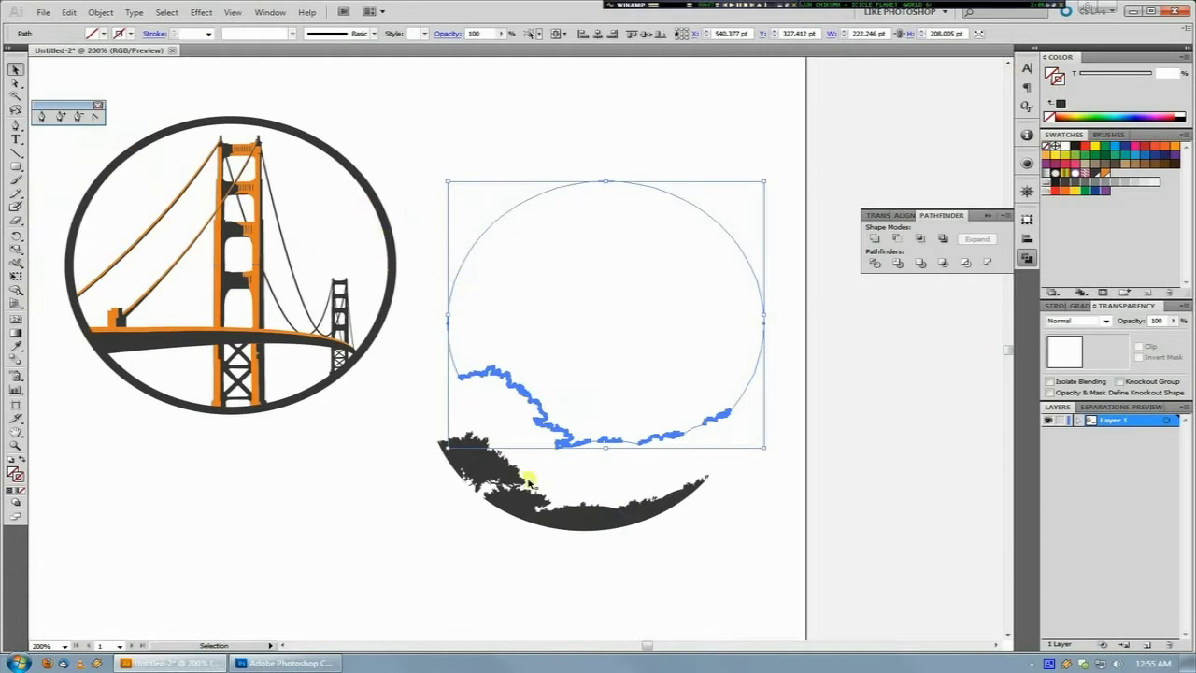
# Step: Undo the circle piece's move, the ungrouping and the crop to restore the full trees and circle path
pyautogui.press('a')
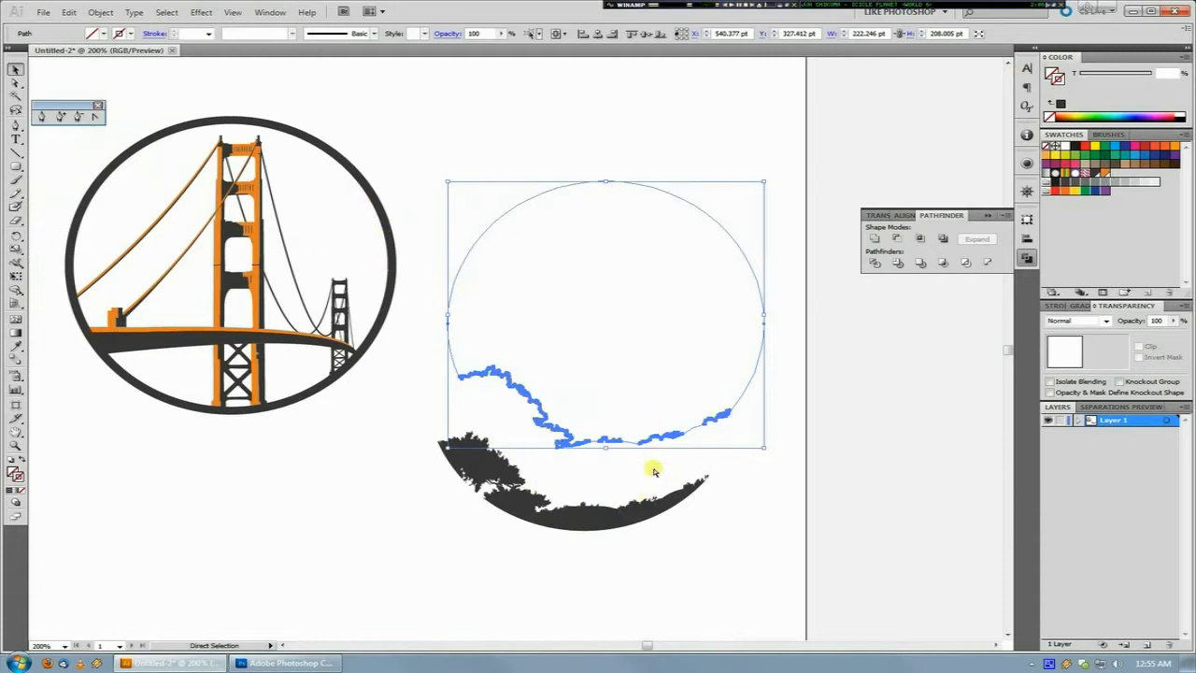
pyautogui.hotkey('ctrl', 'z')
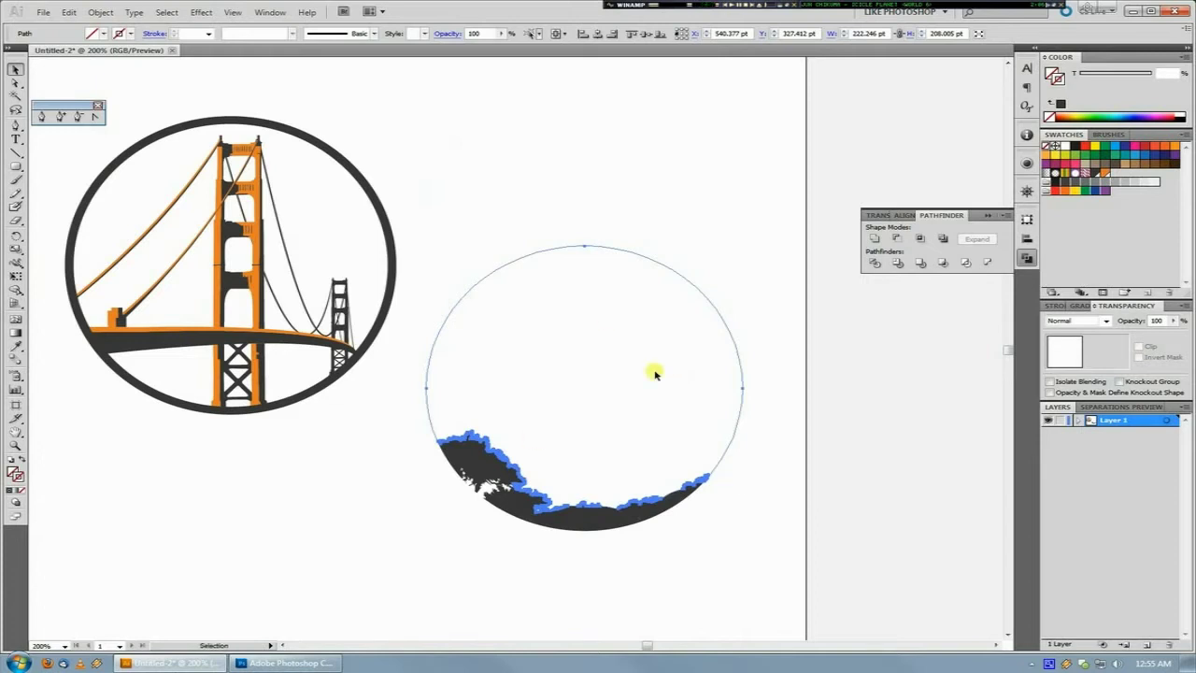
pyautogui.moveTo(625, 467); pyautogui.dragTo(612, 411)
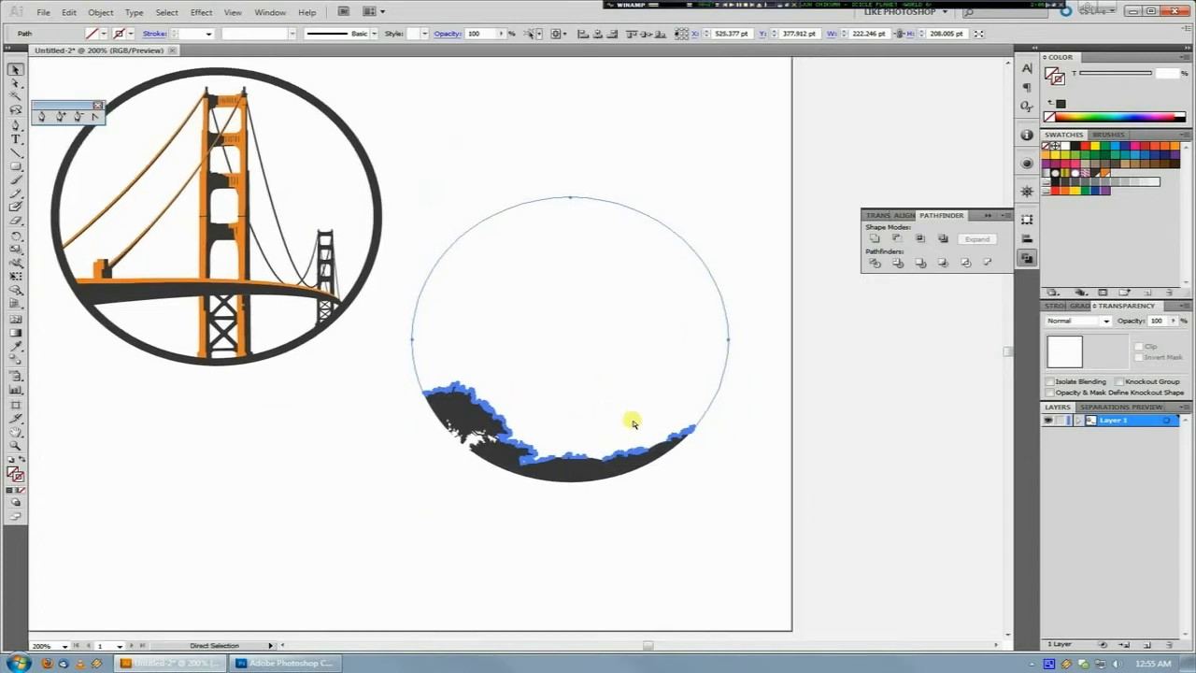
pyautogui.click(683, 433)
pyautogui.hotkey('ctrl', 'alt', '7')
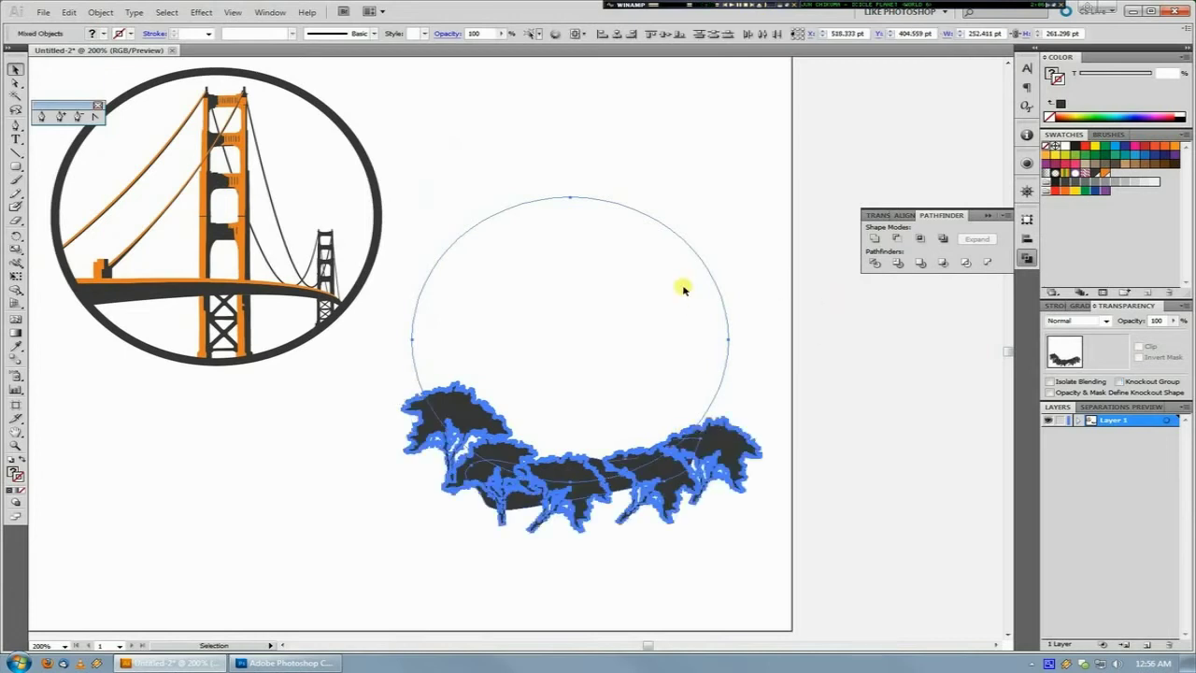
pyautogui.press('v')
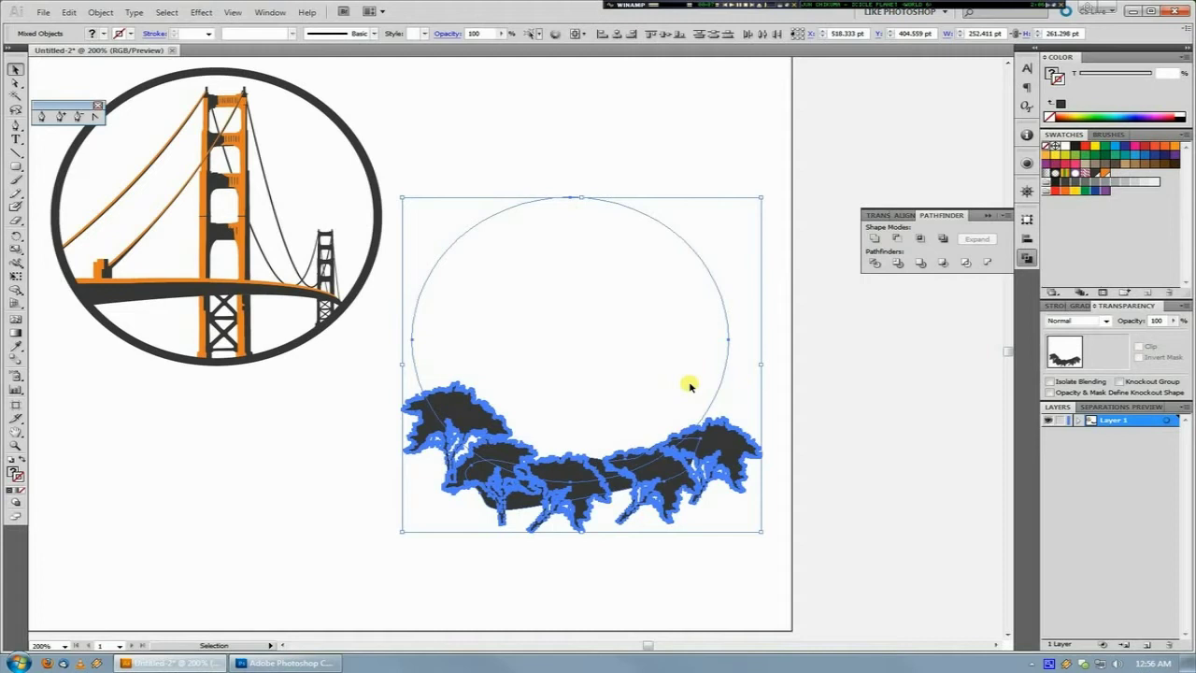
# Step: Try a yellow stroke on the circle path over the trees, undo it and deselect the circle
pyautogui.click(780, 331)
pyautogui.moveTo(759, 279); pyautogui.dragTo(658, 339)
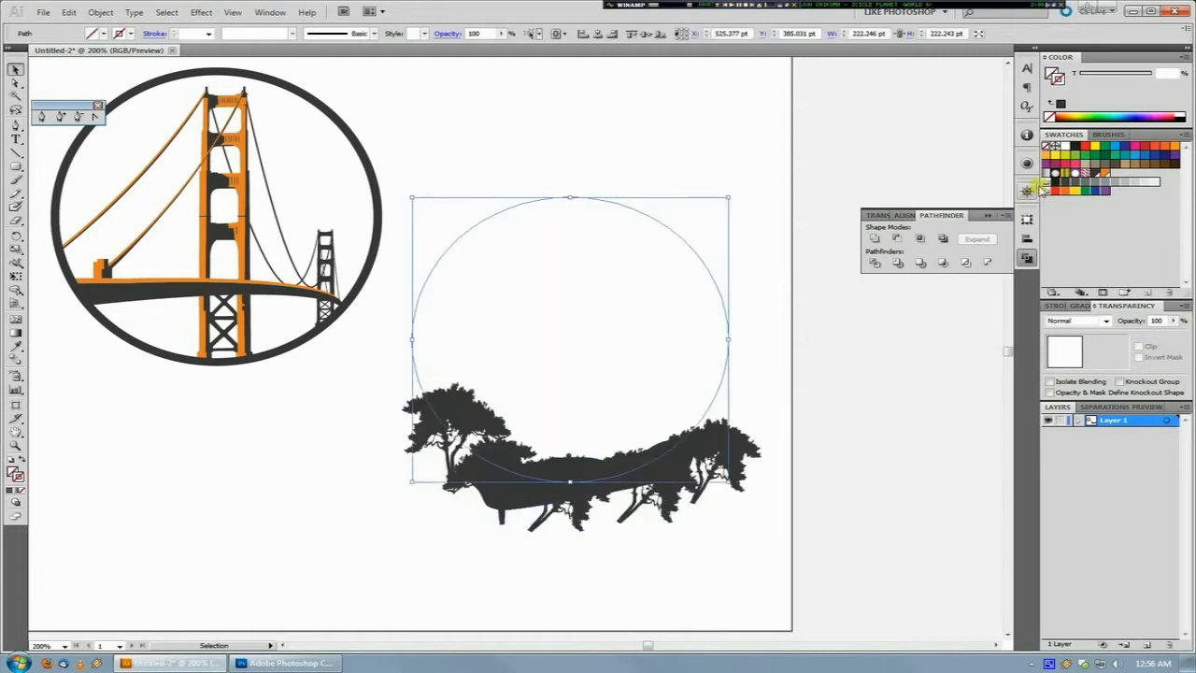
pyautogui.click(1095, 146)
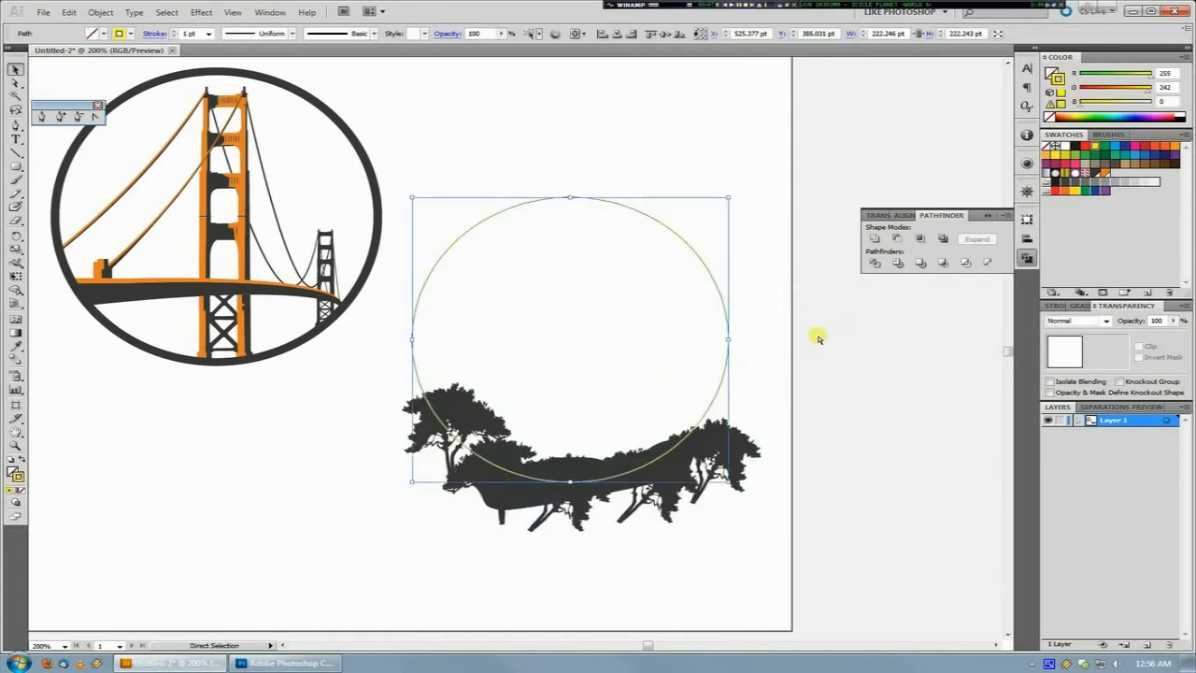
pyautogui.hotkey('ctrl', 'z')
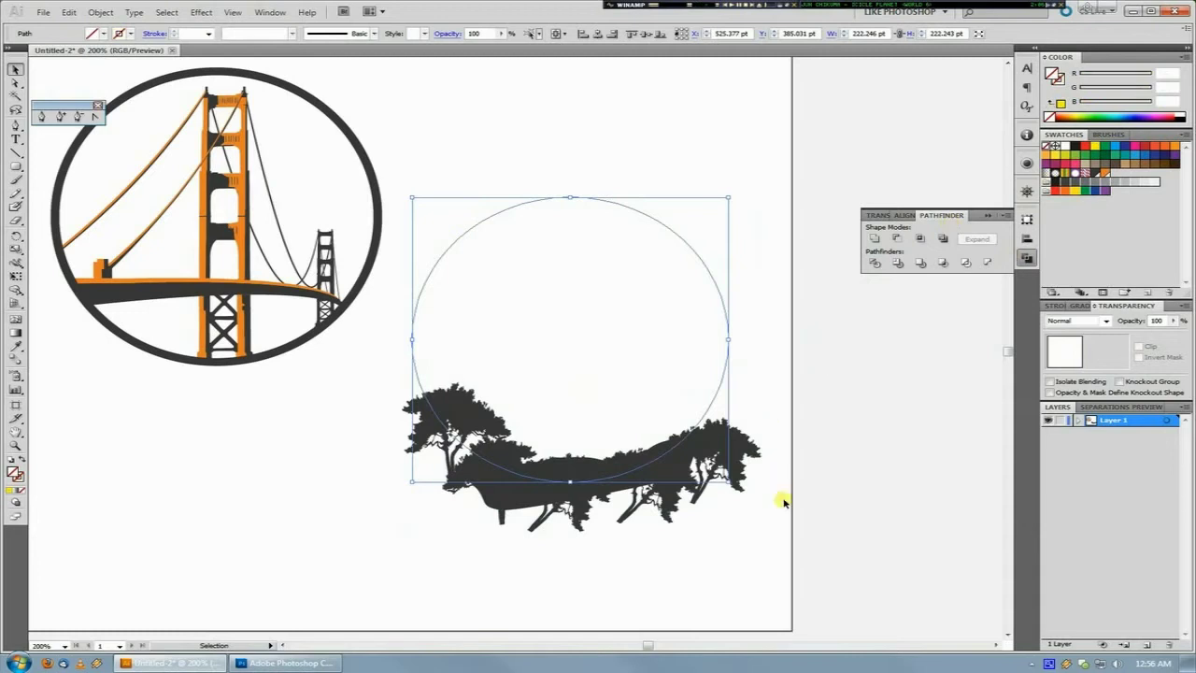
pyautogui.moveTo(769, 543); pyautogui.dragTo(822, 341)
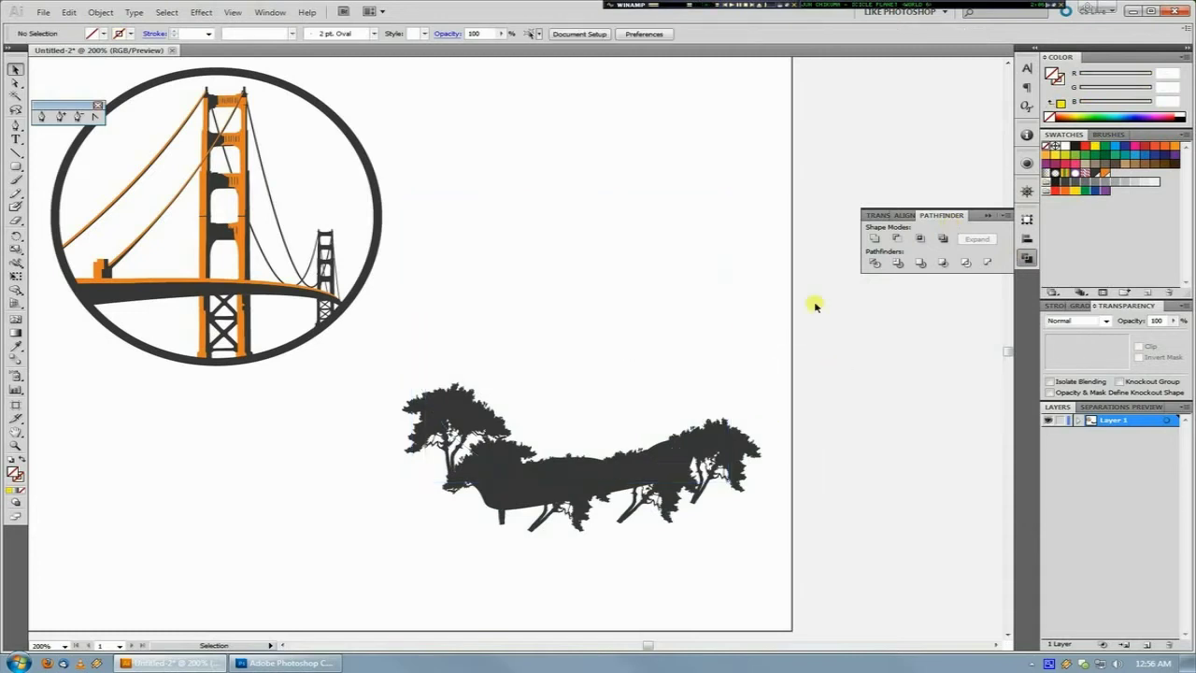
# Step: Fill the circle over the trees with bright blue and select it together with all the trees
pyautogui.click(736, 322)
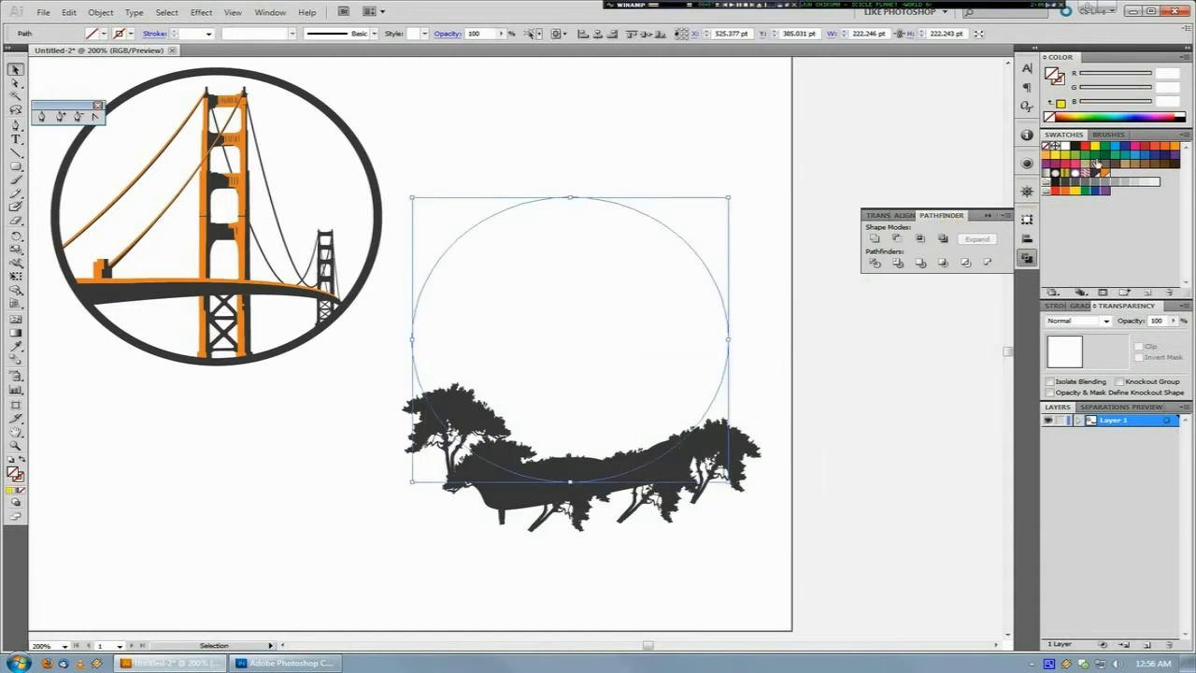
pyautogui.click(1098, 165)
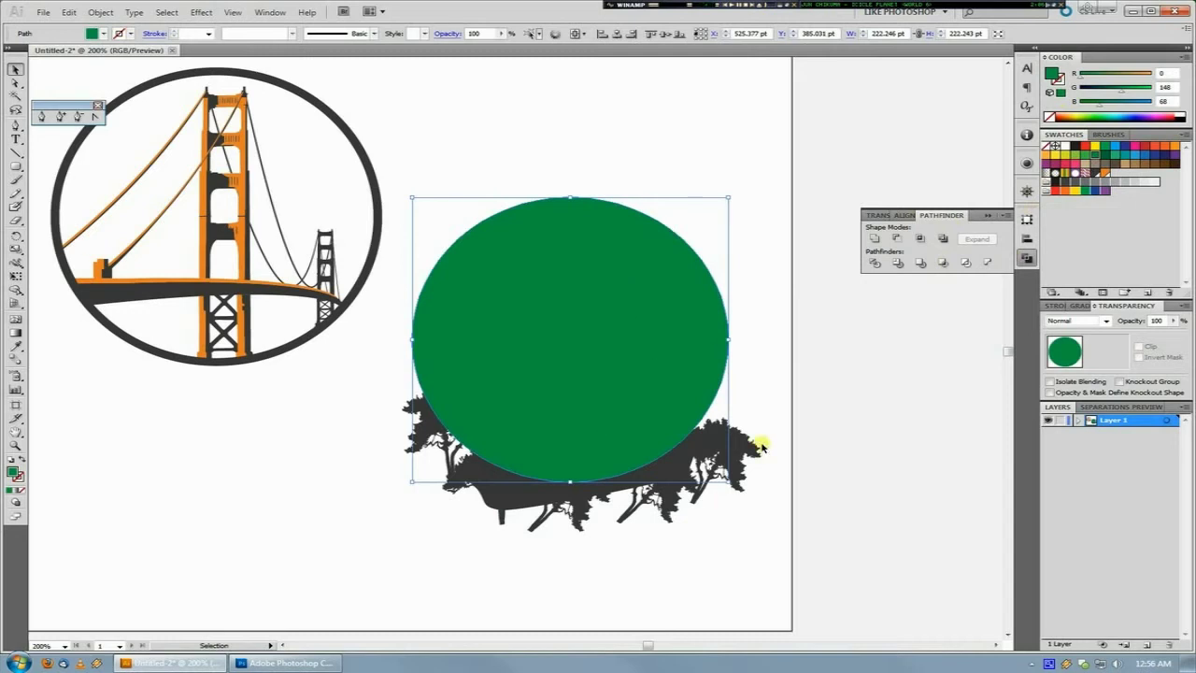
pyautogui.moveTo(1082, 117); pyautogui.dragTo(1131, 112)
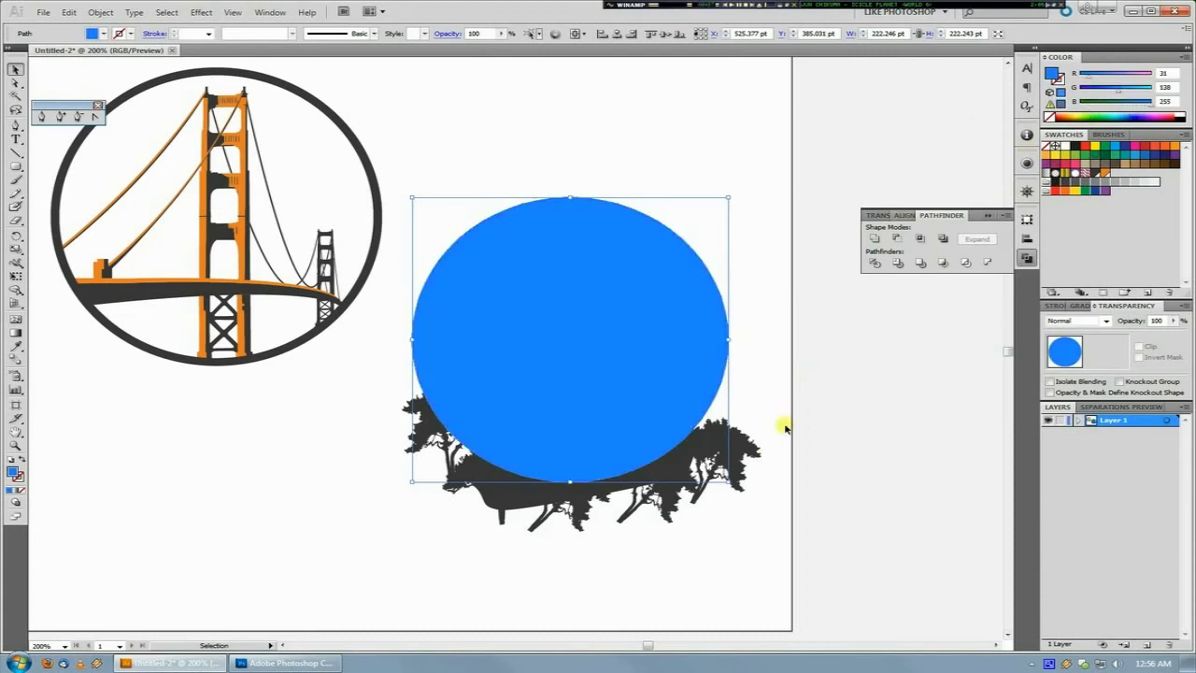
pyautogui.moveTo(780, 553); pyautogui.dragTo(418, 335)
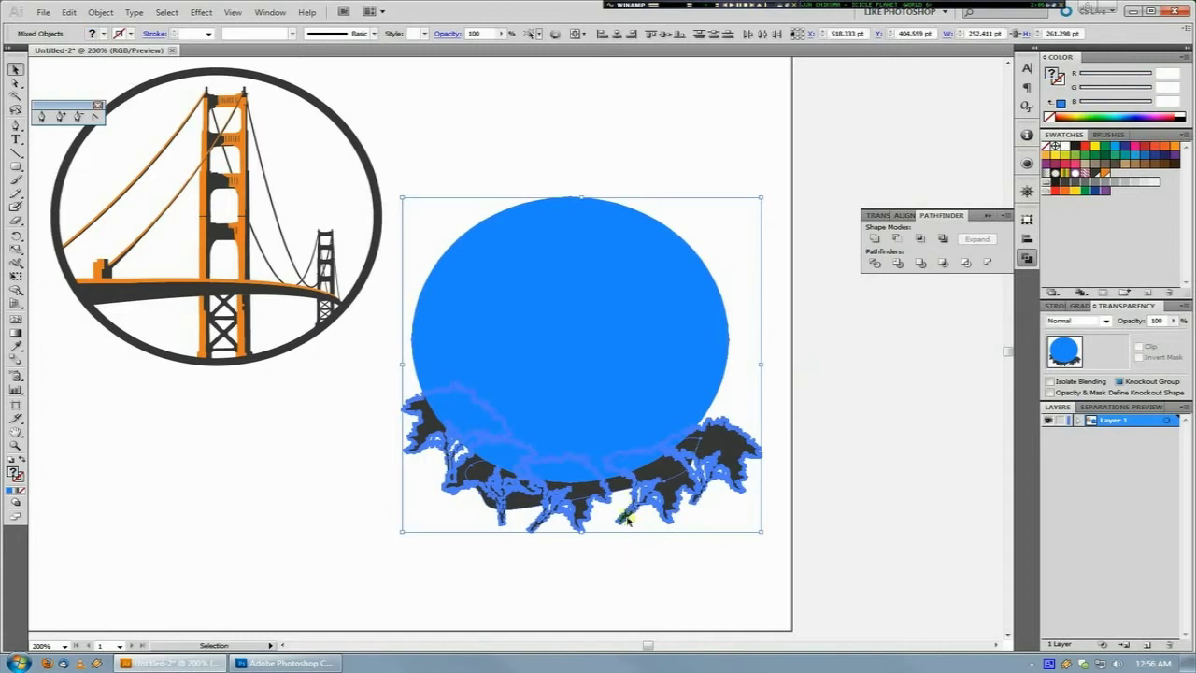
# Step: Select all the trees without the circle, fill them with dark blue and deselect them
pyautogui.moveTo(787, 560); pyautogui.dragTo(409, 348)
pyautogui.keyDown('shift'); pyautogui.click(547, 287); pyautogui.keyUp('shift')
pyautogui.click(1110, 182)
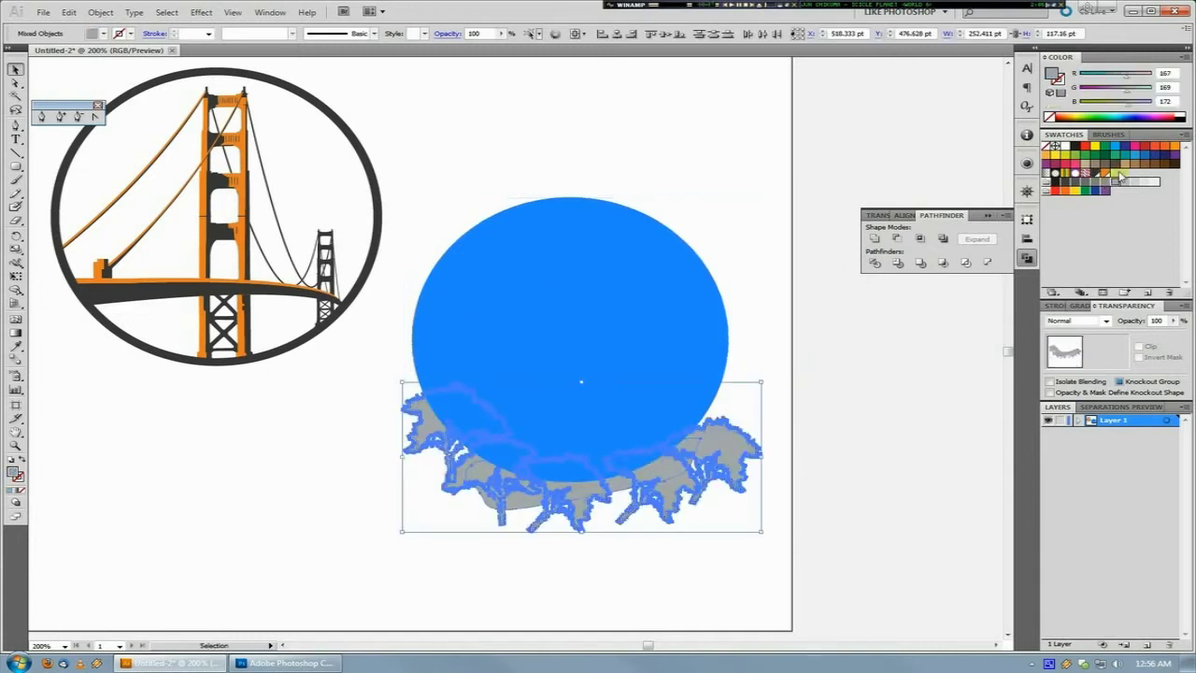
pyautogui.click(1124, 154)
pyautogui.click(1150, 157)
pyautogui.click(858, 463)
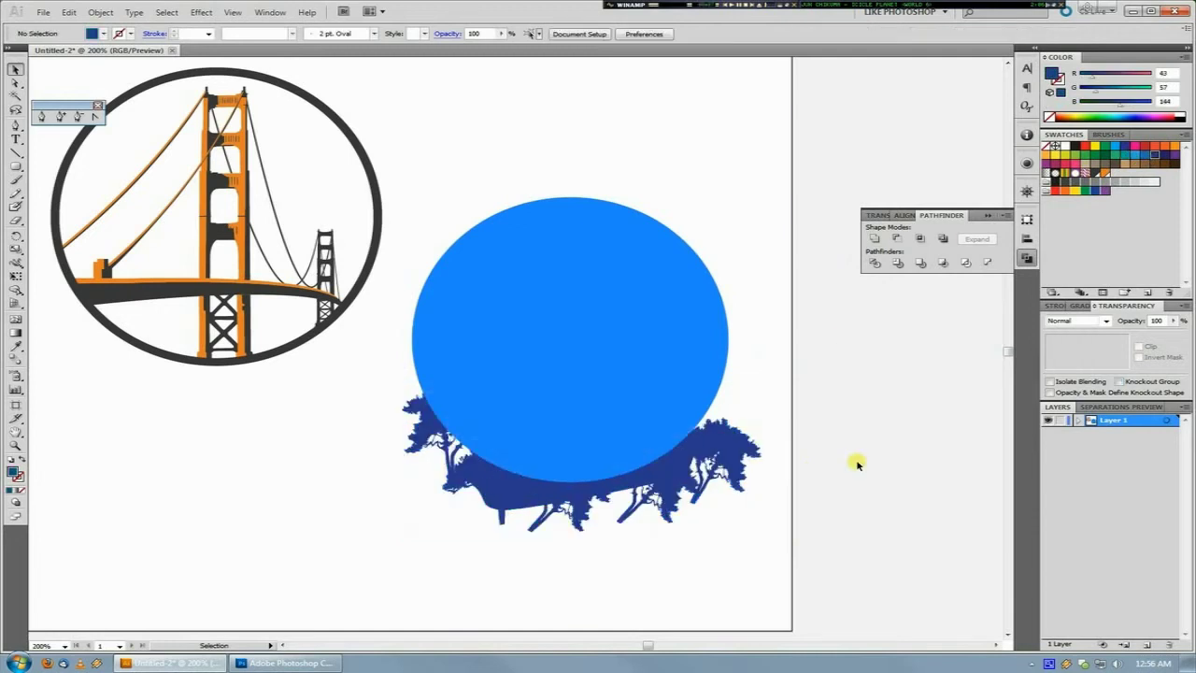
# Step: Divide the bright blue circle and all the trees into separate pieces, ungroup the pieces and deselect them
pyautogui.moveTo(821, 561); pyautogui.dragTo(404, 199)
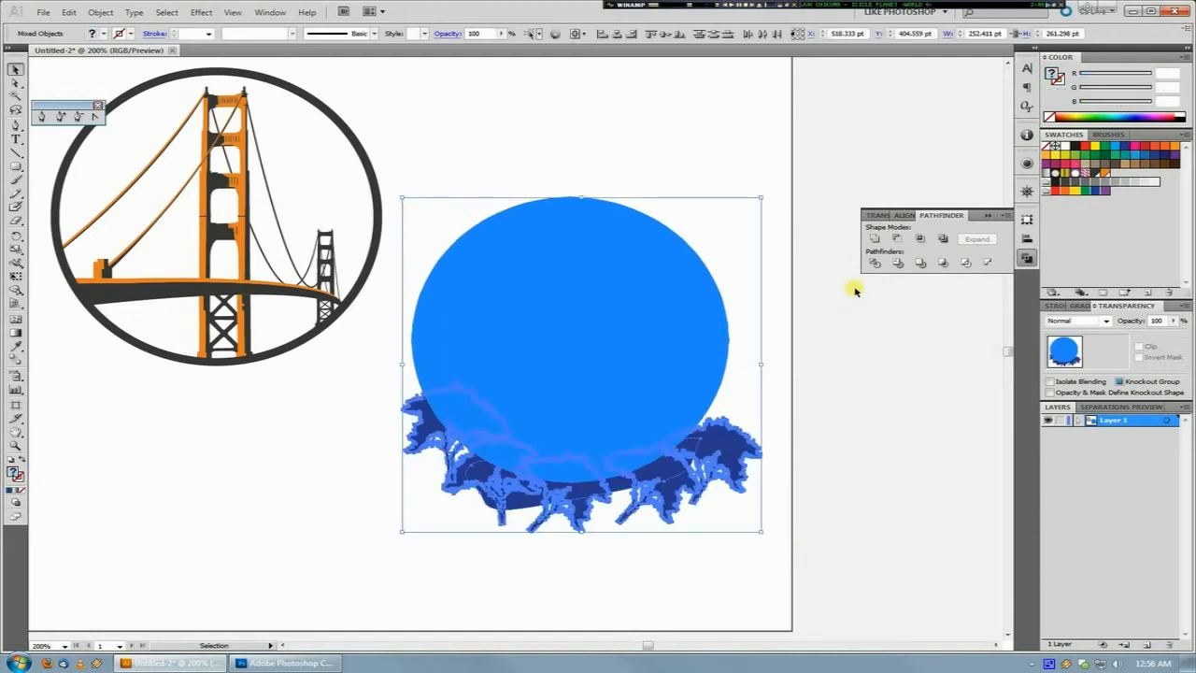
pyautogui.rightClick(637, 300)
pyautogui.click(681, 374)
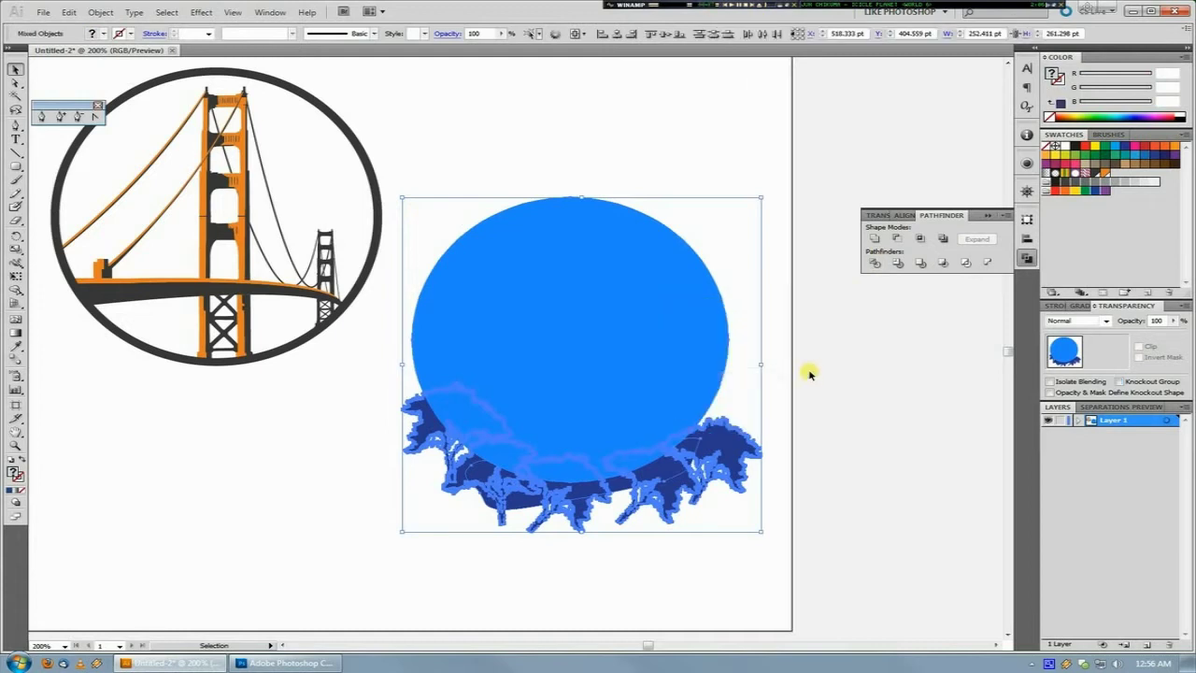
pyautogui.click(806, 372)
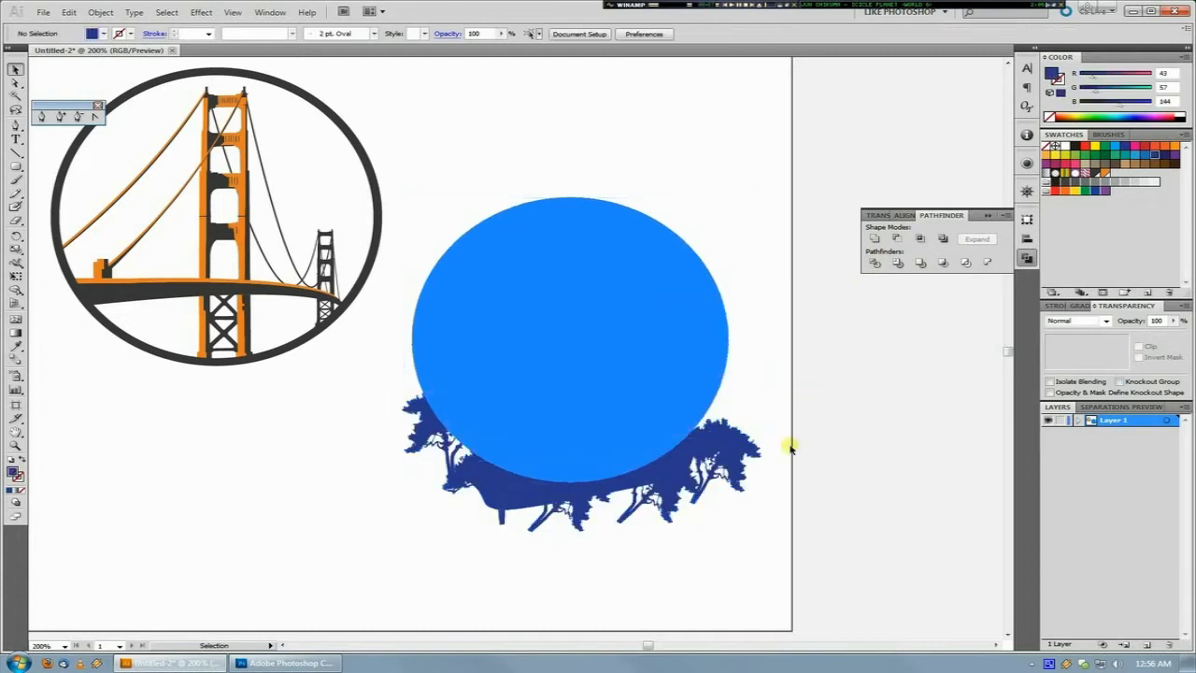
# Step: Select every dark blue tree piece by matching fill color, delete them and check the remaining circle piece
pyautogui.click(743, 451)
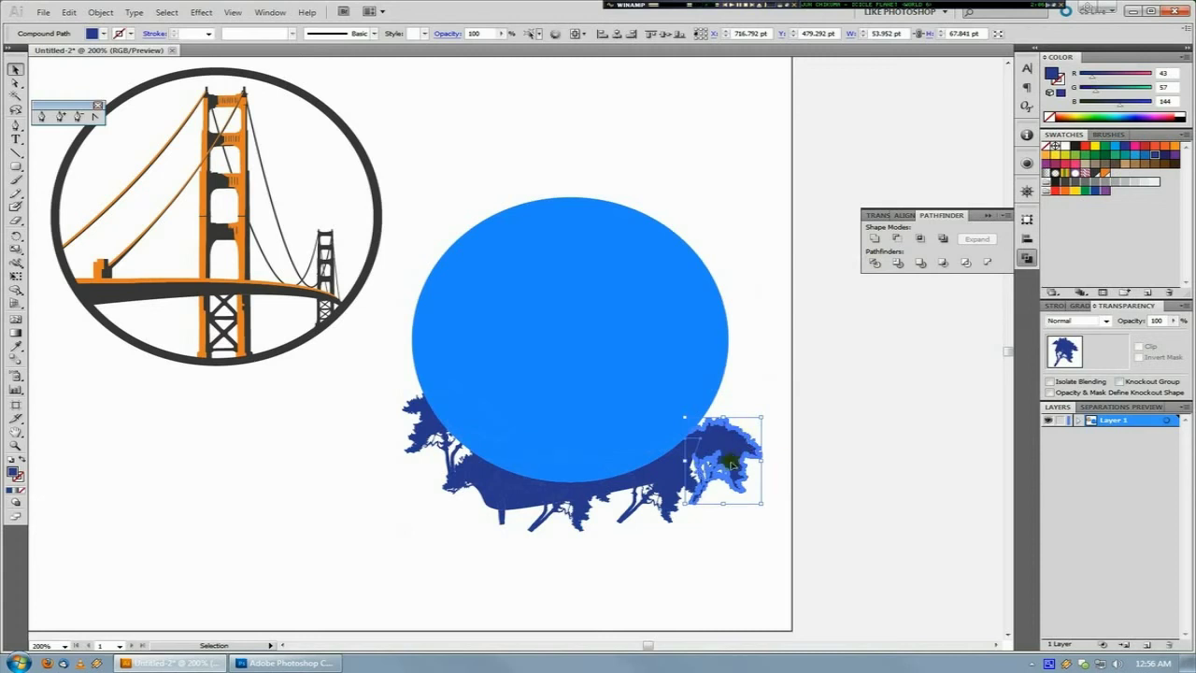
pyautogui.click(167, 13)
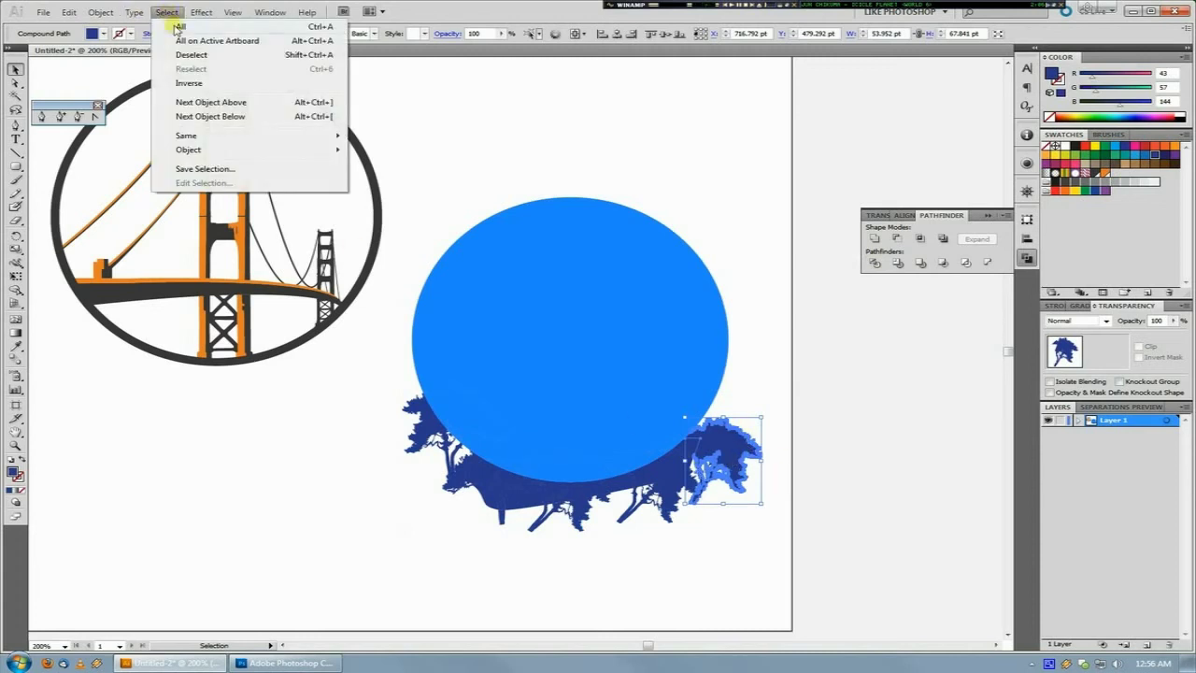
pyautogui.moveTo(186, 136)
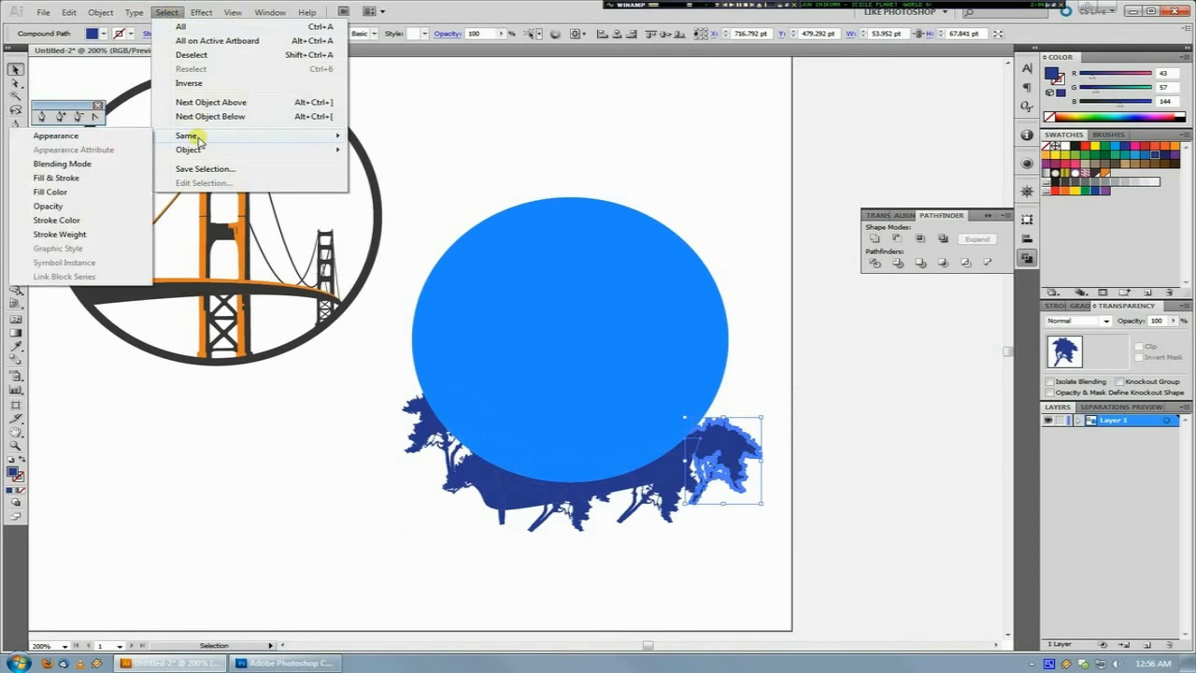
pyautogui.click(98, 194)
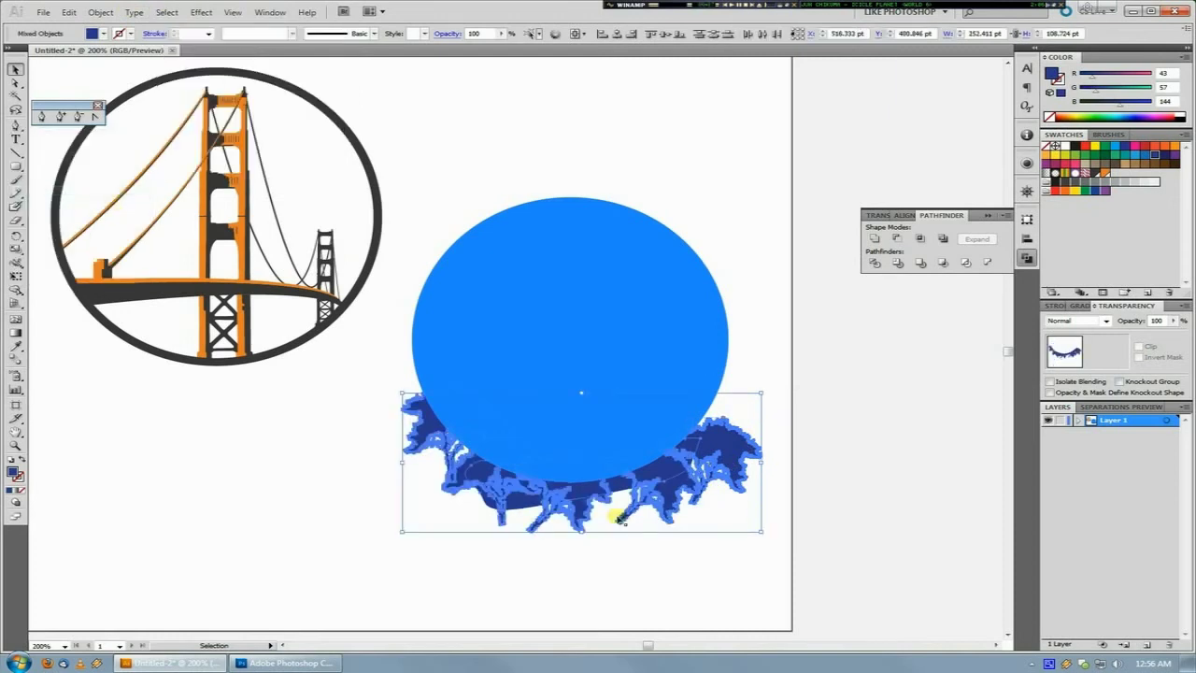
pyautogui.press('Delete')
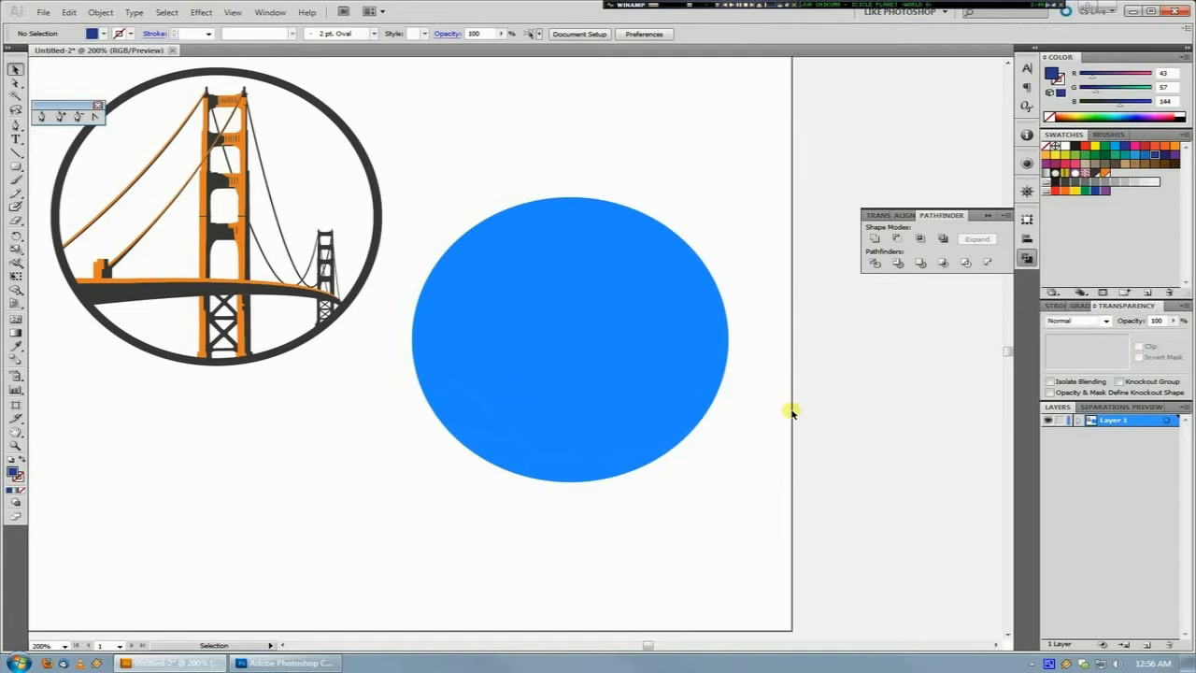
pyautogui.click(634, 293)
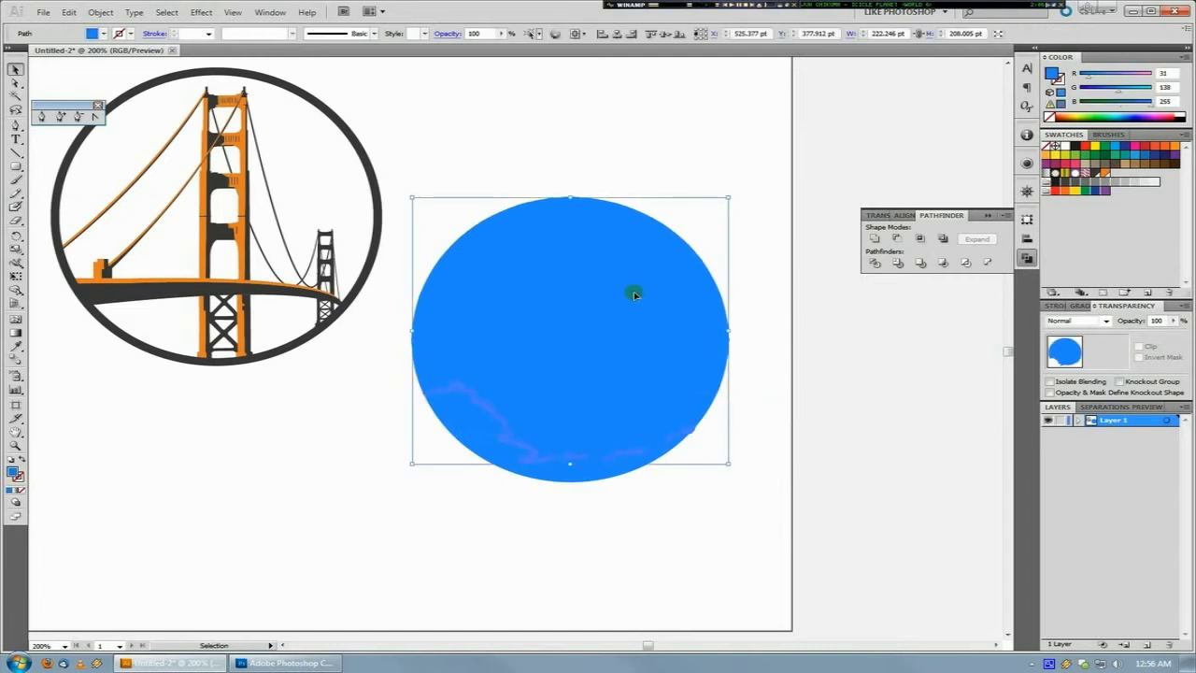
pyautogui.click(779, 505)
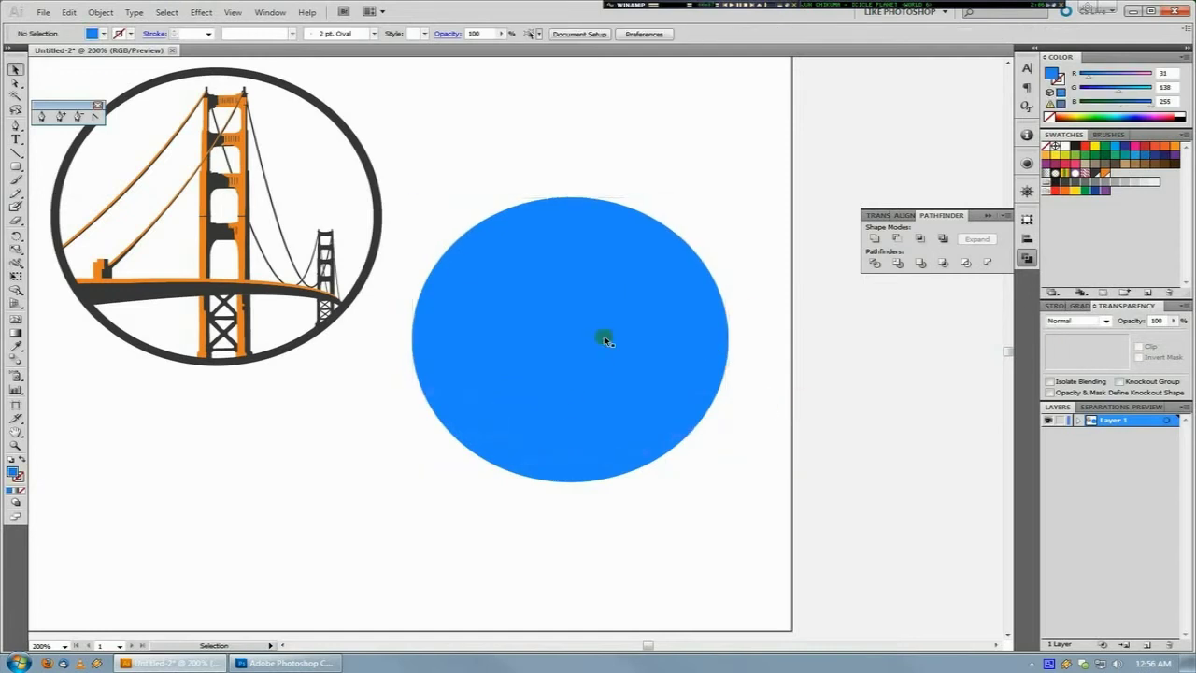
# Step: Undo the tree deletion and earlier edits back to the complete bridge emblem with the trees inside its circle
pyautogui.hotkey('ctrl', 'z')
pyautogui.hotkey('ctrl', 'z')
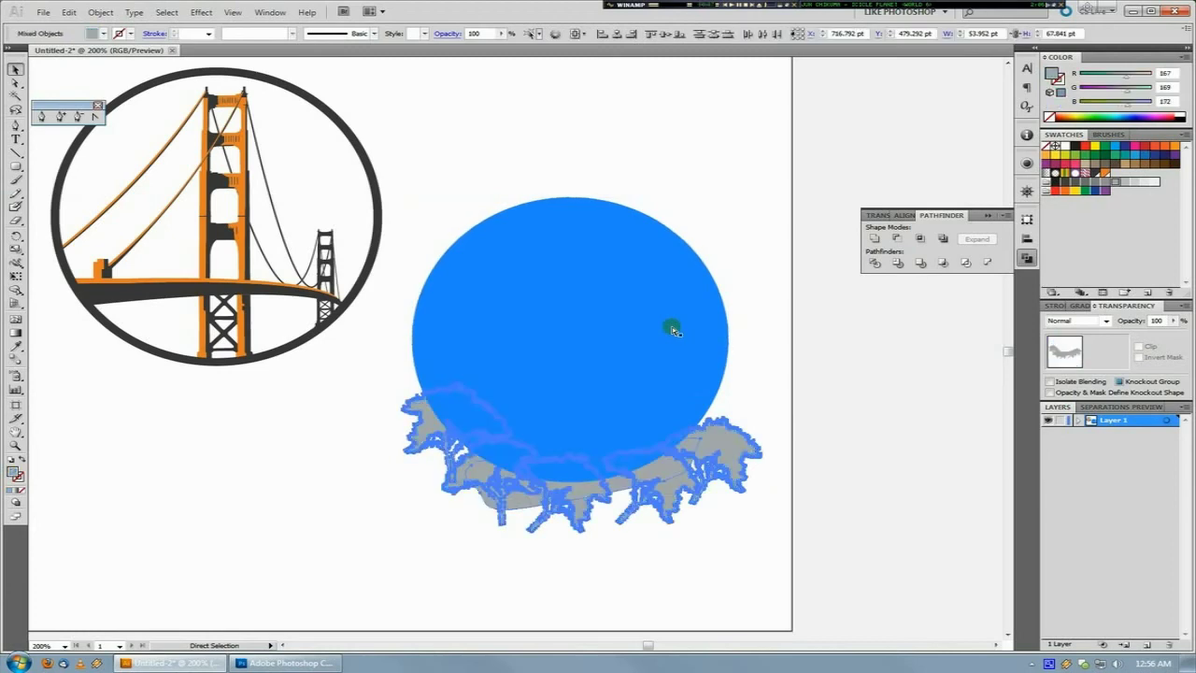
pyautogui.hotkey('ctrl', 'z')
pyautogui.hotkey('ctrl', 'z')
pyautogui.hotkey('ctrl', 'z')
pyautogui.hotkey('ctrl', 'z')
pyautogui.hotkey('ctrl', 'z')
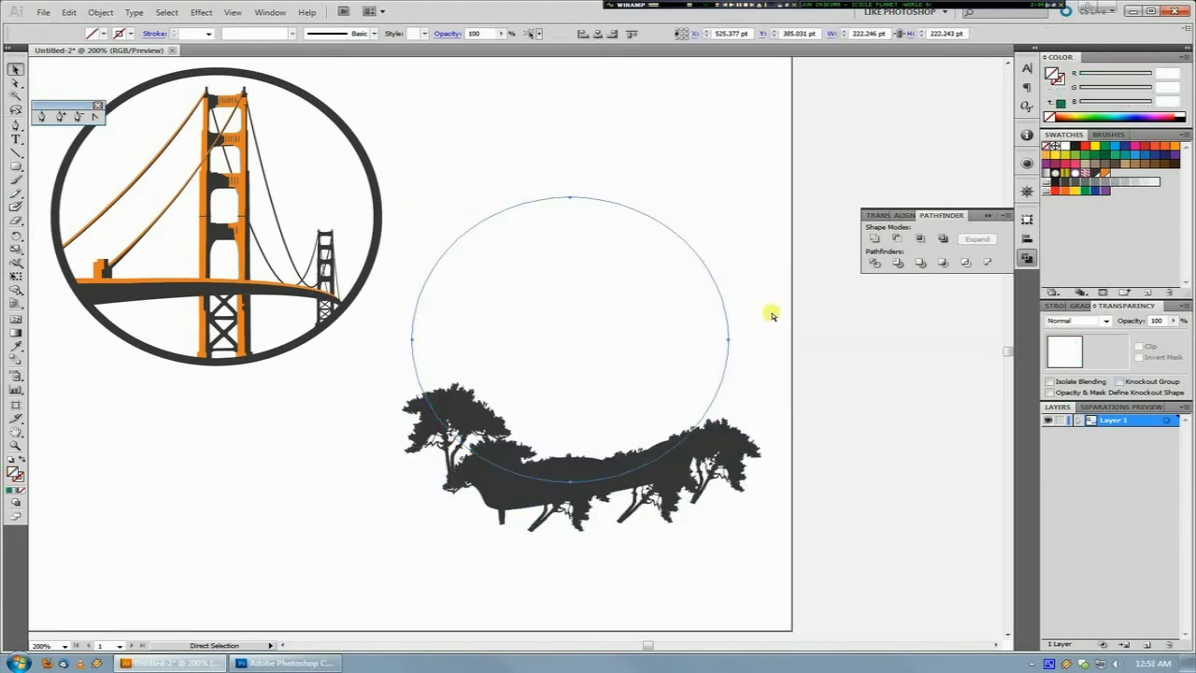
pyautogui.hotkey('ctrl', 'z')
pyautogui.hotkey('ctrl', 'z')
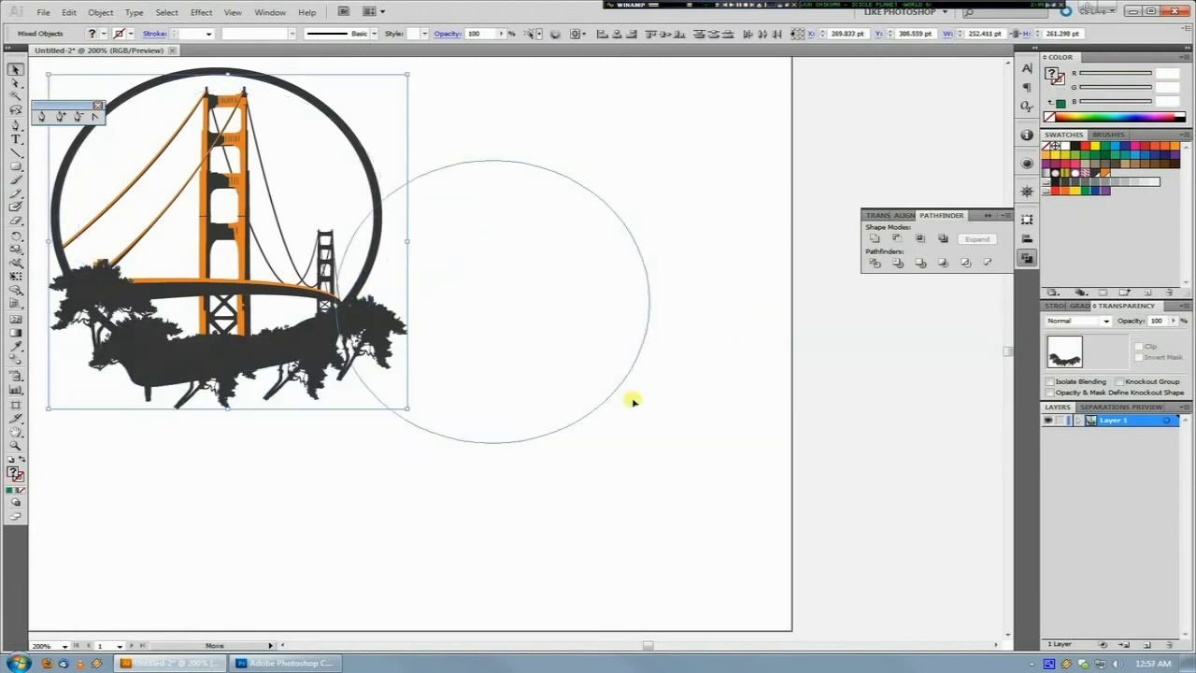
pyautogui.hotkey('ctrl', 'z')
pyautogui.hotkey('ctrl', 'z')
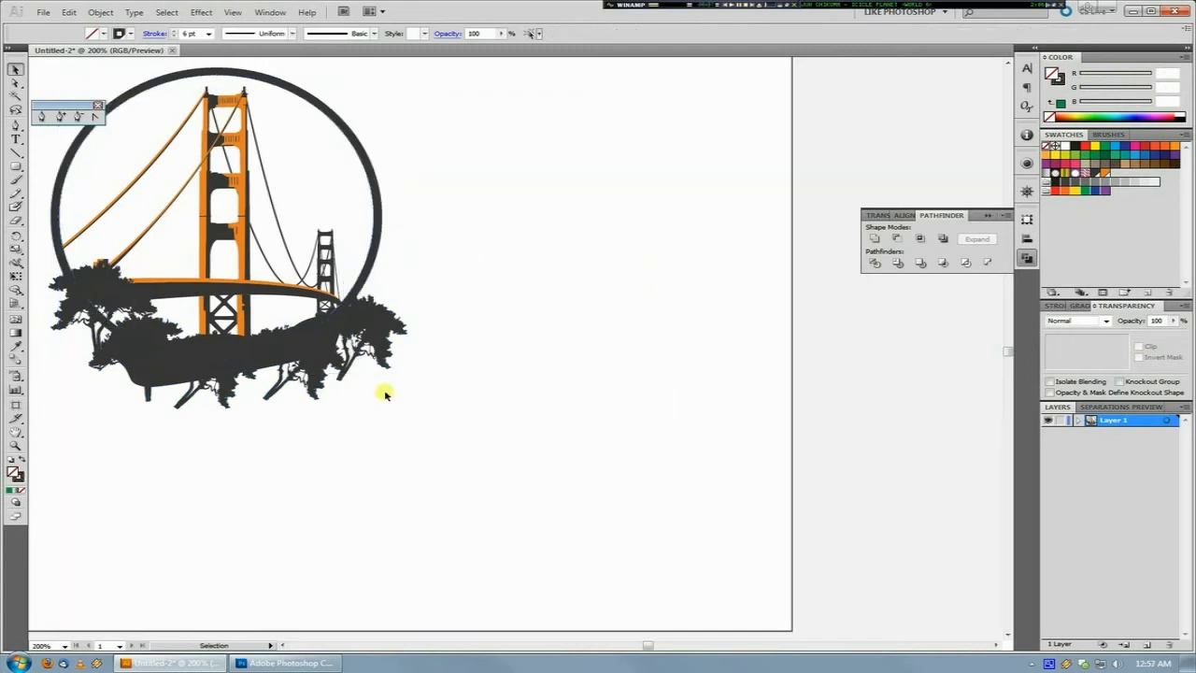
pyautogui.hotkey('ctrl', 'shift', 'z')
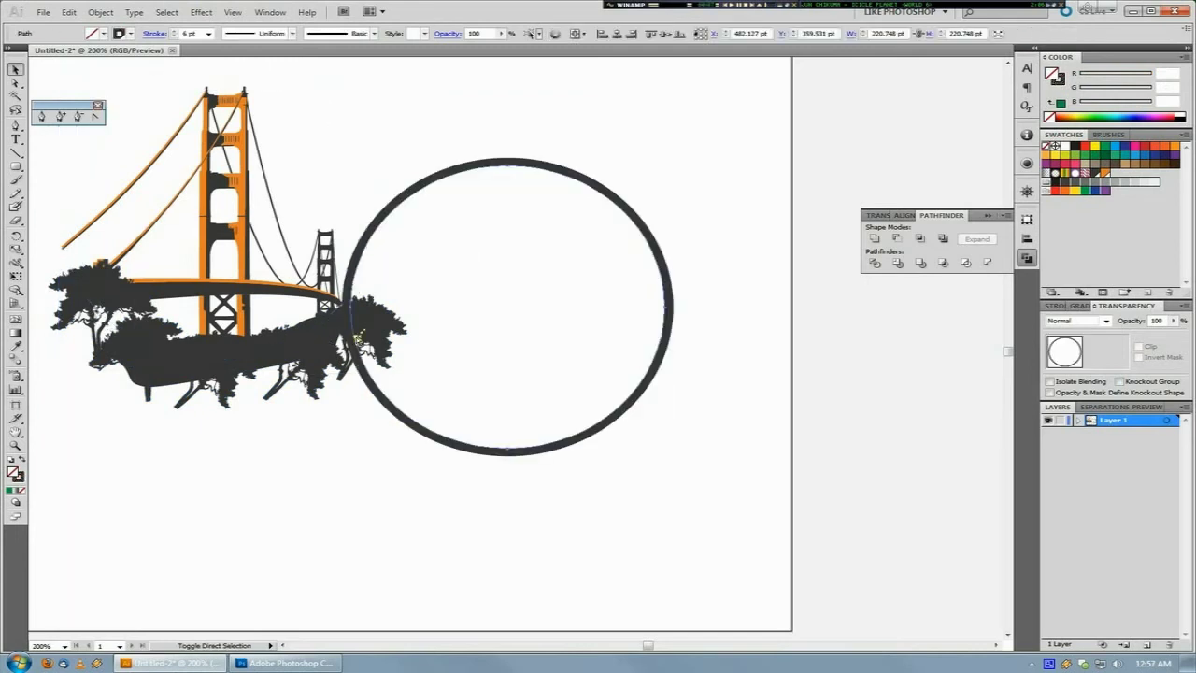
pyautogui.hotkey('ctrl', 'shift', 'z')
pyautogui.hotkey('ctrl', 'shift', 'z')
# Step: Move the clipped trees out of the bridge emblem, down to its right, and release their clipping mask
pyautogui.rightClick(357, 270)
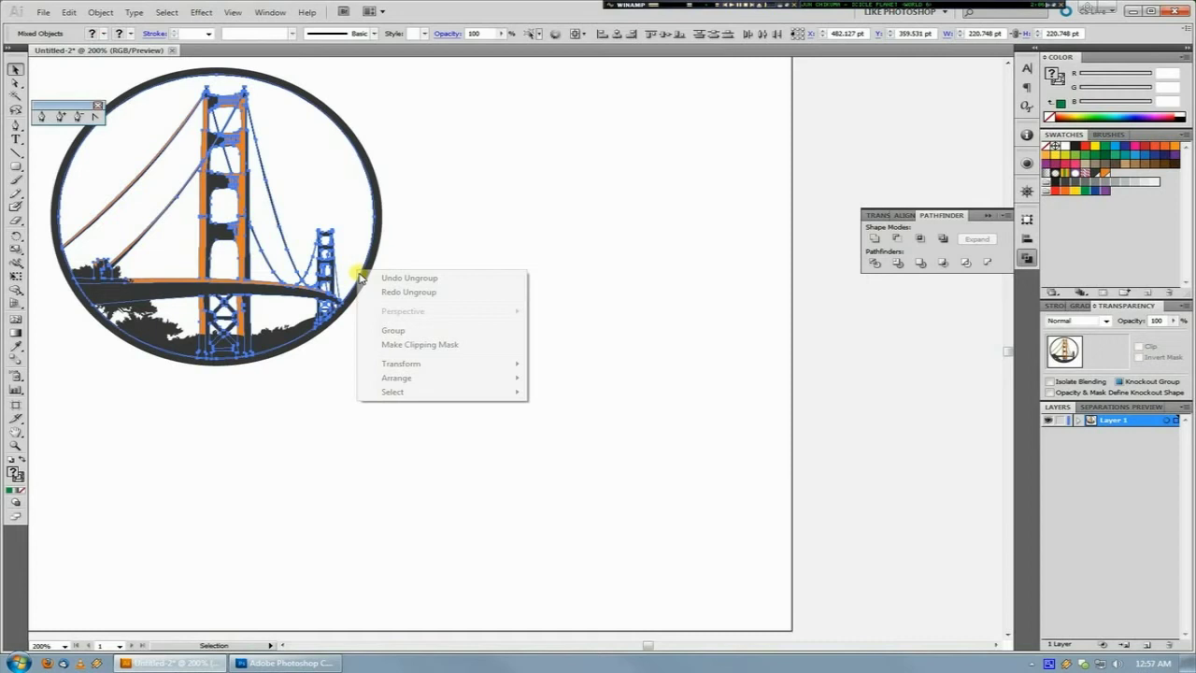
pyautogui.click(660, 279)
pyautogui.click(659, 281)
pyautogui.moveTo(266, 334); pyautogui.dragTo(528, 412)
pyautogui.rightClick(528, 411)
pyautogui.click(617, 492)
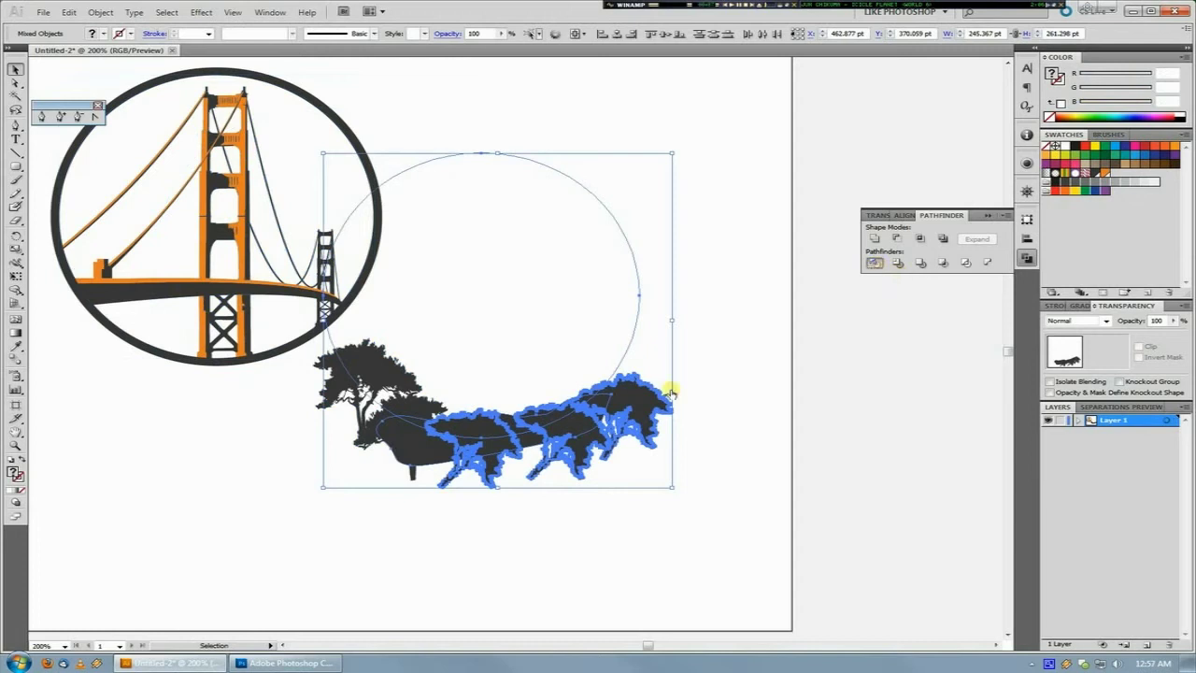
# Step: Divide the circle path and the three right-hand trees with Pathfinder, then ungroup and deselect the pieces
pyautogui.hotkey('ctrl', 'g')
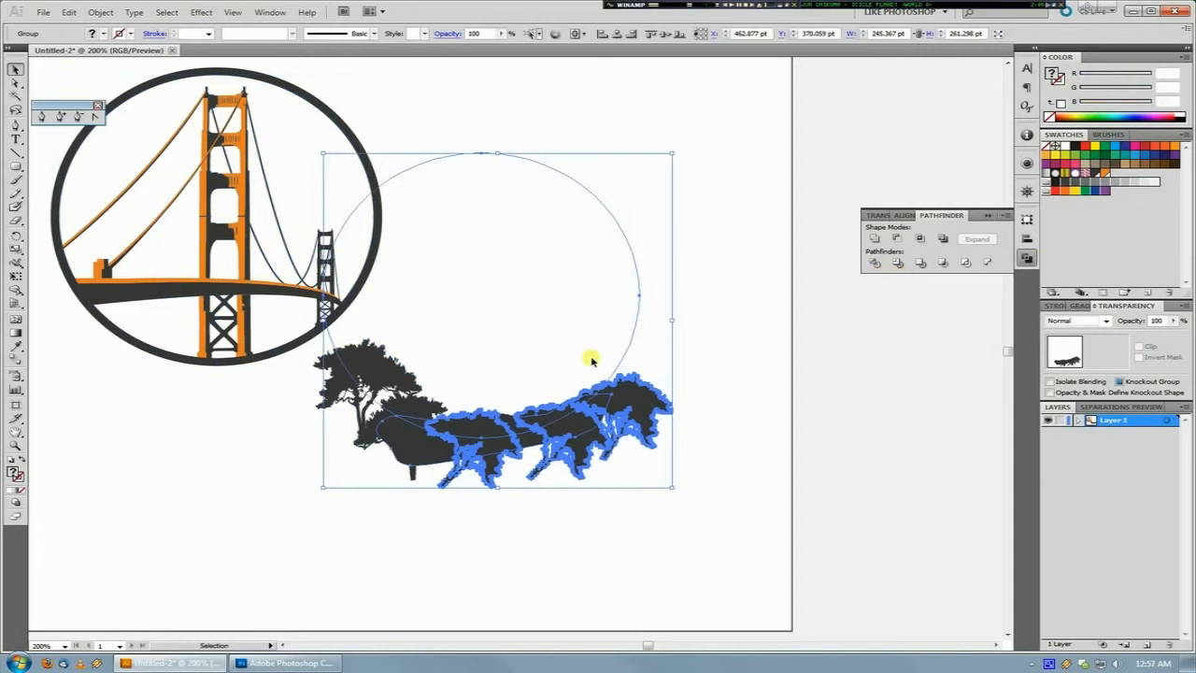
pyautogui.rightClick(591, 360)
pyautogui.click(617, 434)
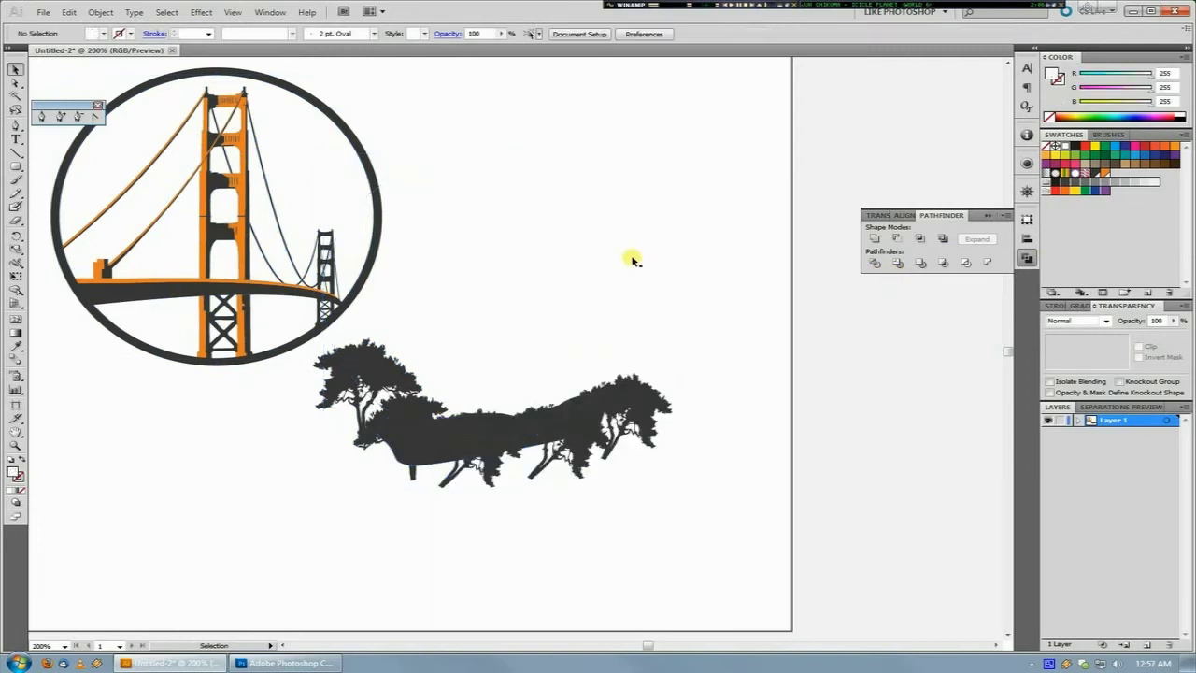
# Step: Move the unfilled circle piece up and away from the trees and deselect it
pyautogui.moveTo(633, 260); pyautogui.dragTo(742, 152)
pyautogui.moveTo(622, 233); pyautogui.dragTo(708, 152)
pyautogui.moveTo(809, 164); pyautogui.dragTo(757, 238)
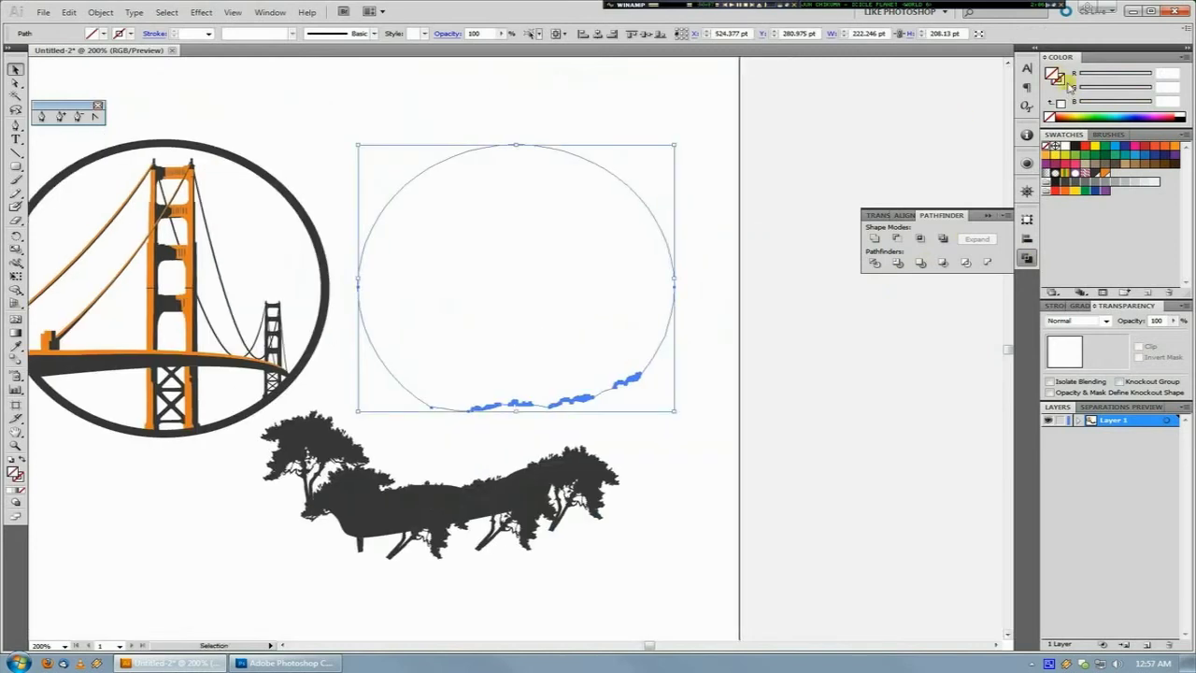
pyautogui.moveTo(671, 319); pyautogui.dragTo(559, 432)
pyautogui.moveTo(408, 331); pyautogui.dragTo(570, 300)
pyautogui.press('Delete')
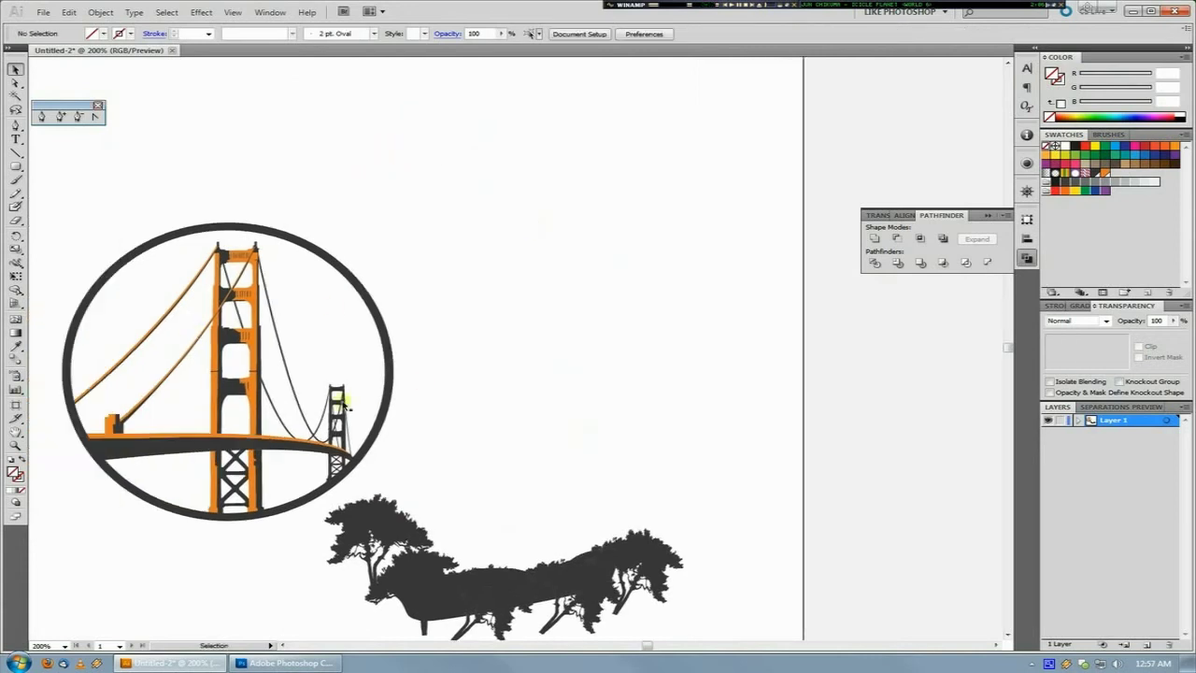
# Step: Draw an unfilled rounded rectangle of about 46 by 31 pt above the emblem and select all objects sharing its fill color
pyautogui.click(15, 167)
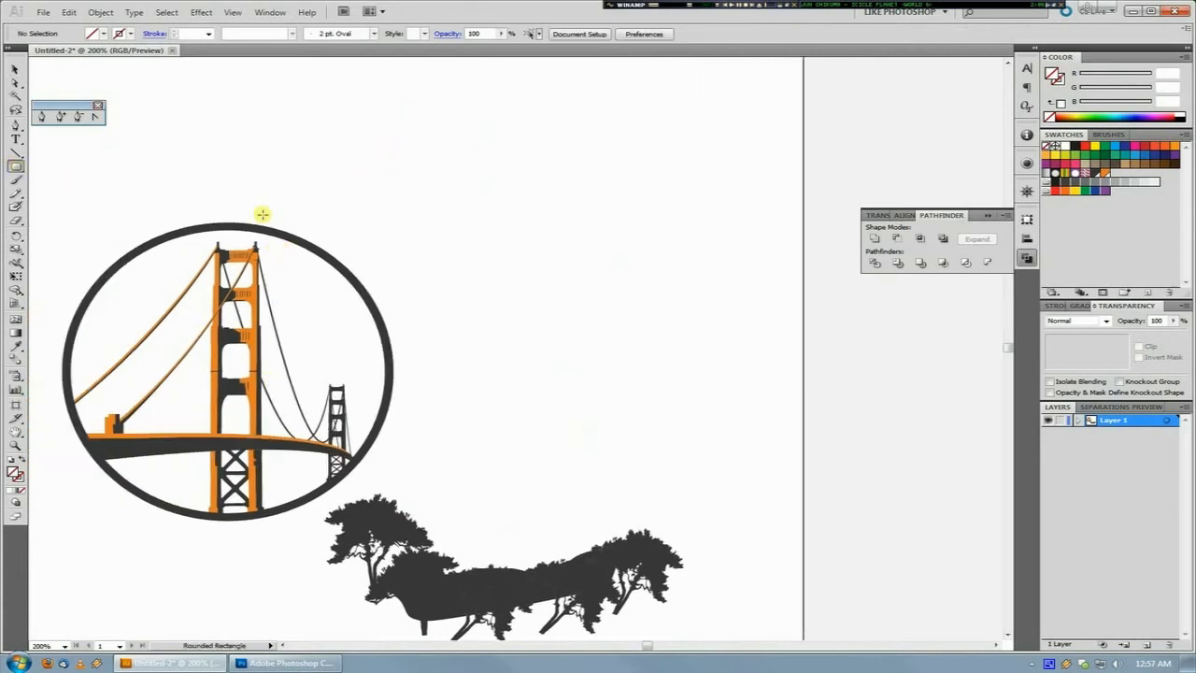
pyautogui.moveTo(364, 126)
pyautogui.mouseDown()
pyautogui.moveTo(438, 181)
pyautogui.moveTo(431, 166)
pyautogui.mouseUp()
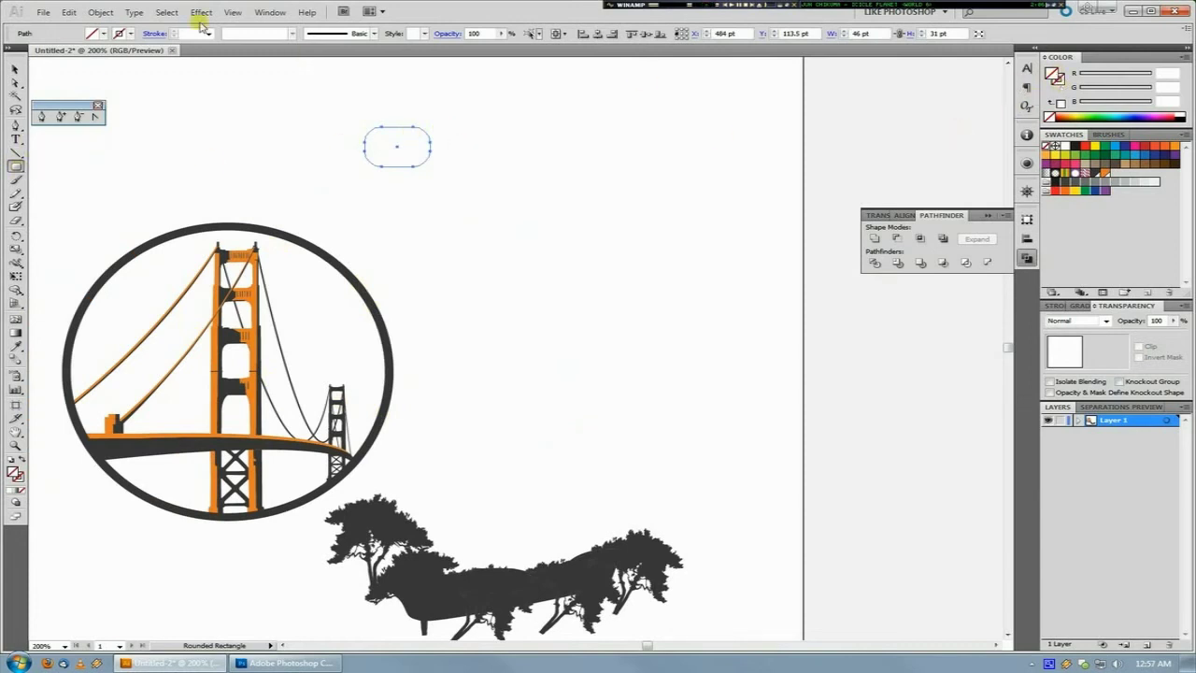
pyautogui.click(161, 12)
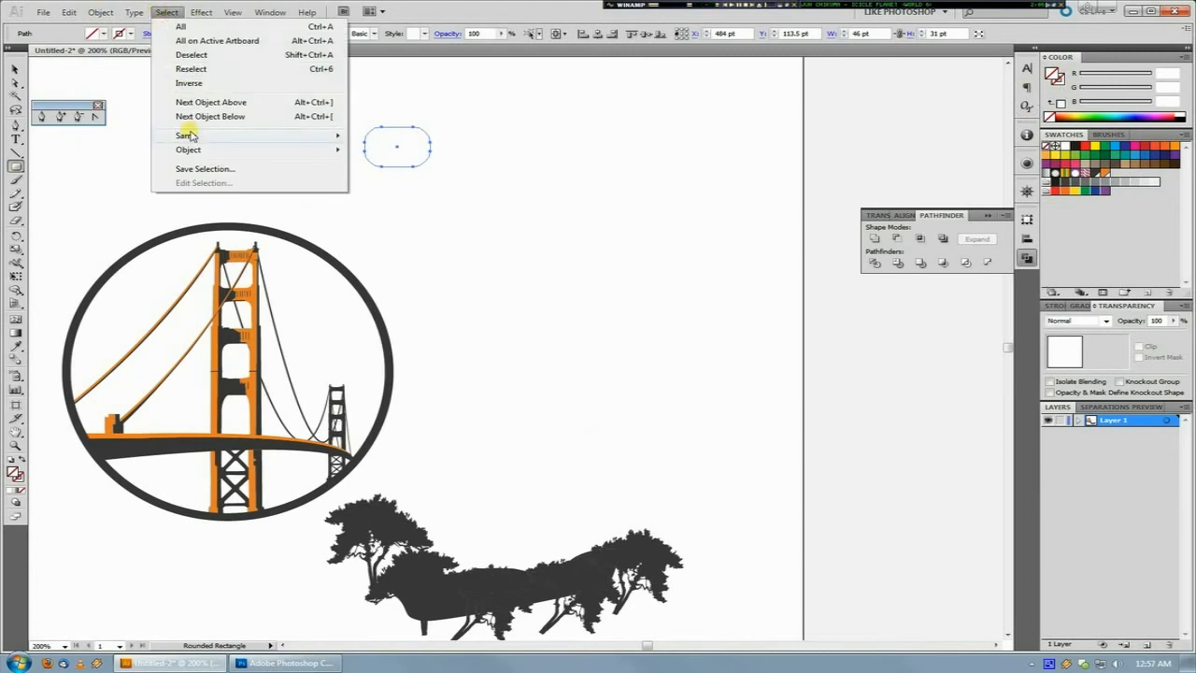
pyautogui.moveTo(181, 136)
pyautogui.click(60, 193)
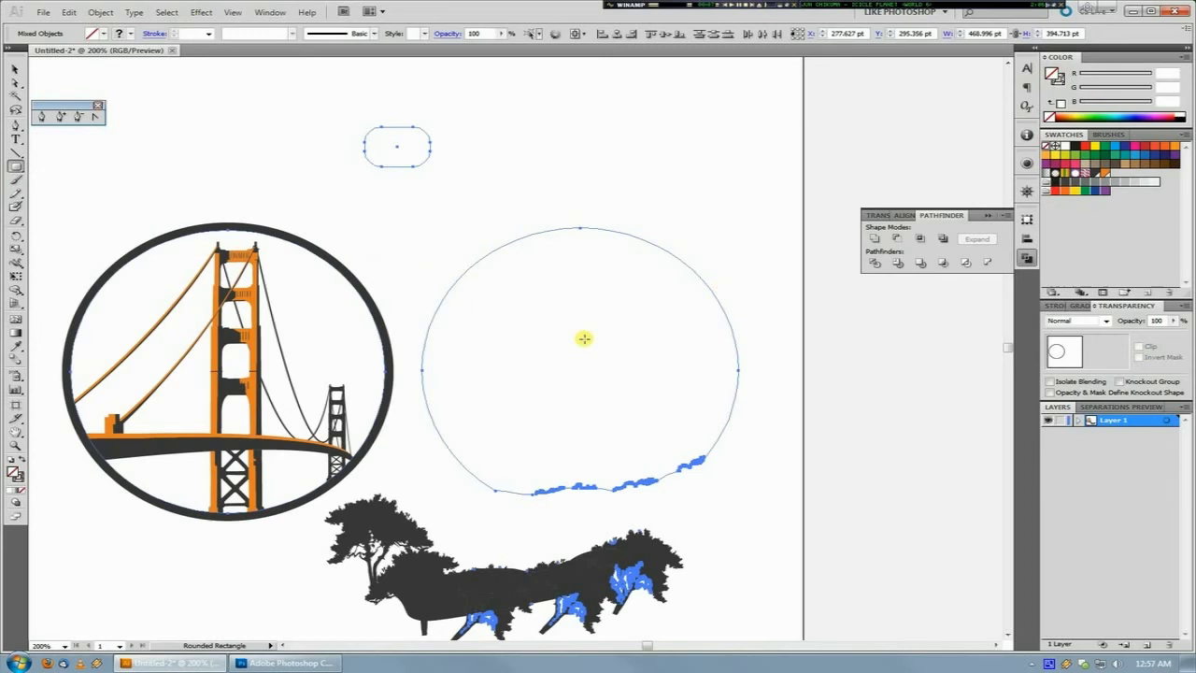
# Step: Inspect the selected unfilled pieces between the tree branches up close and delete all selected objects
pyautogui.scroll(-5, 612, 436)
pyautogui.moveTo(548, 395); pyautogui.dragTo(712, 507)
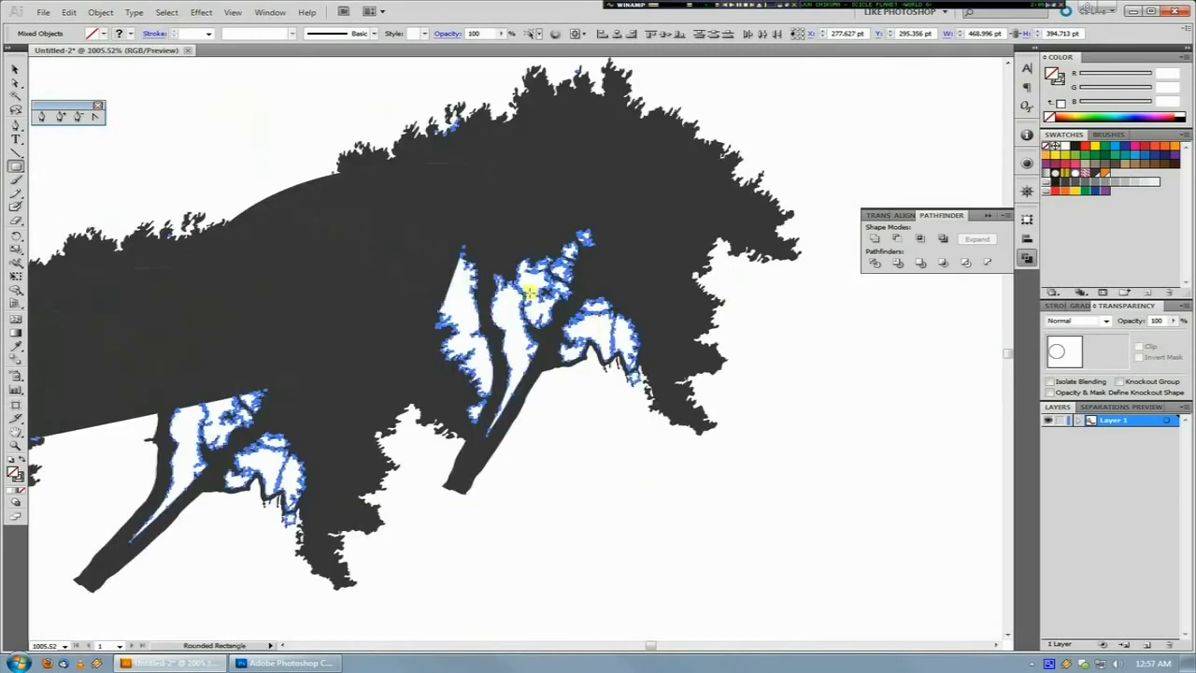
pyautogui.moveTo(202, 449); pyautogui.dragTo(546, 379)
pyautogui.moveTo(187, 415); pyautogui.dragTo(412, 437)
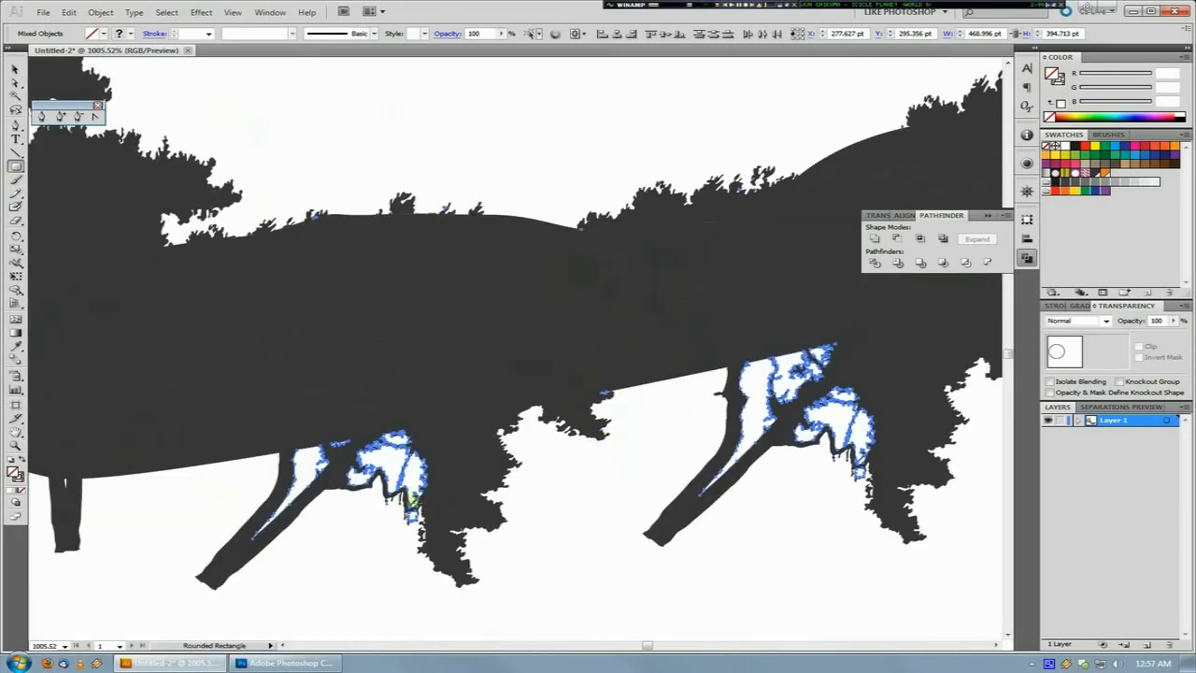
pyautogui.scroll(5, 595, 388)
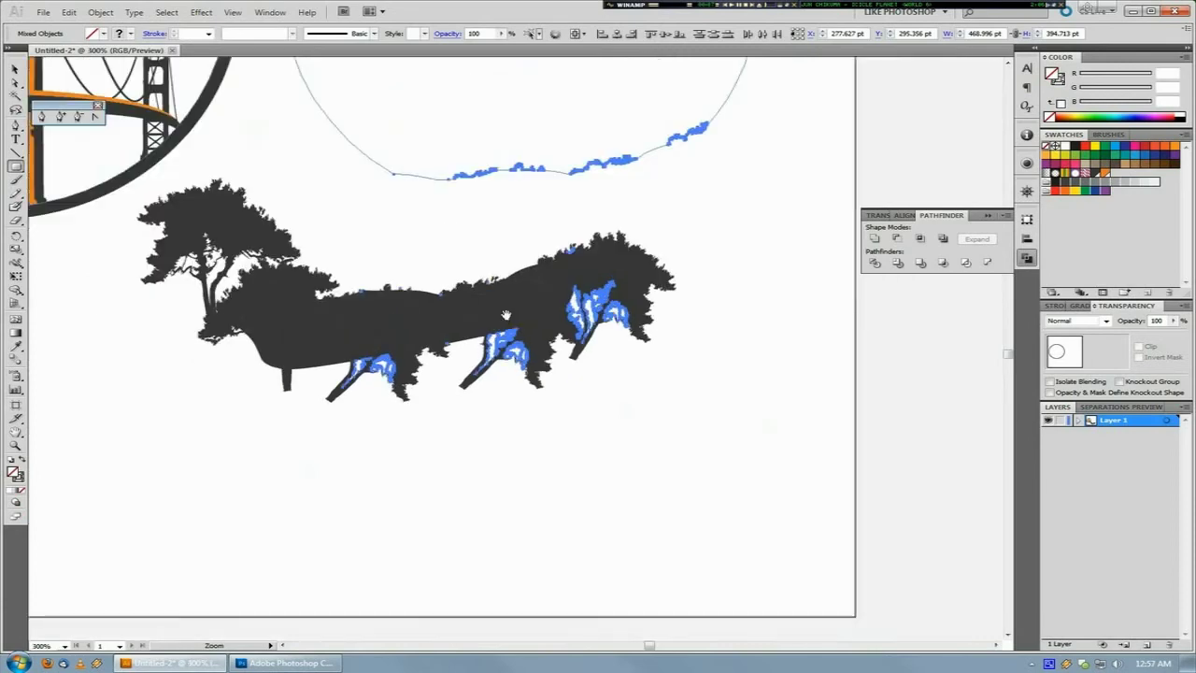
pyautogui.press('Delete')
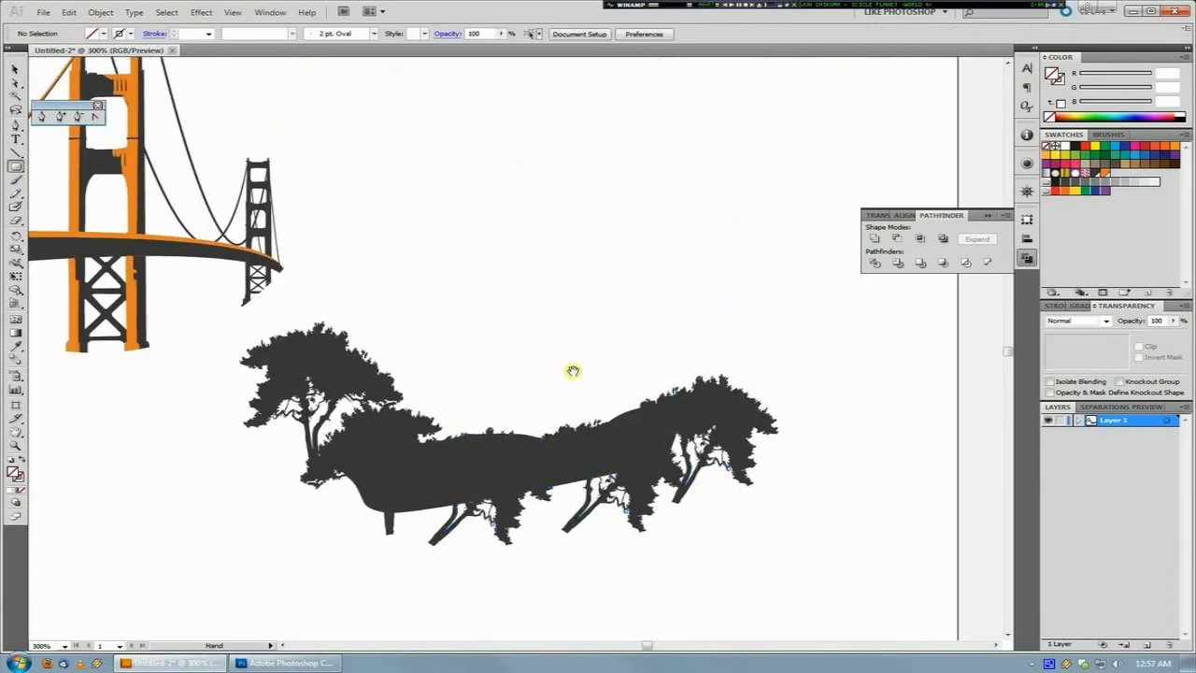
pyautogui.moveTo(565, 332); pyautogui.dragTo(573, 299)
pyautogui.moveTo(432, 310); pyautogui.dragTo(439, 263)
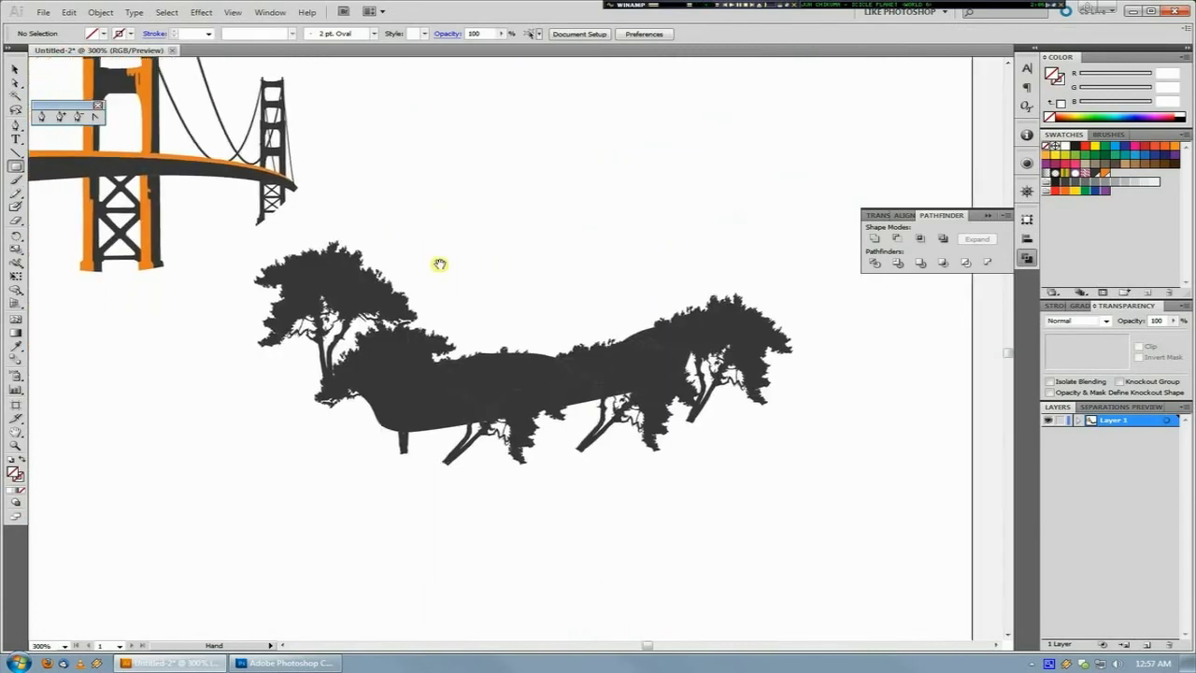
# Step: Select the three right-hand trees, inspect their outlines up close and open the options for selecting objects with the same attributes
pyautogui.click(15, 70)
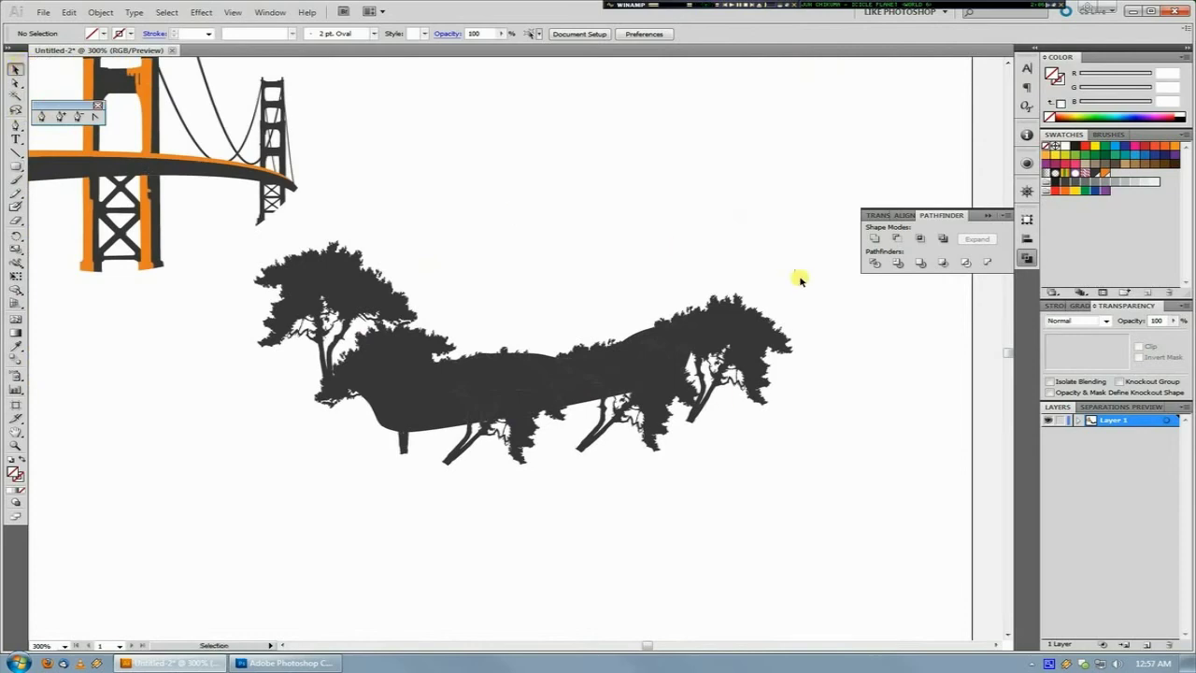
pyautogui.moveTo(800, 279); pyautogui.dragTo(508, 468)
pyautogui.press('z')
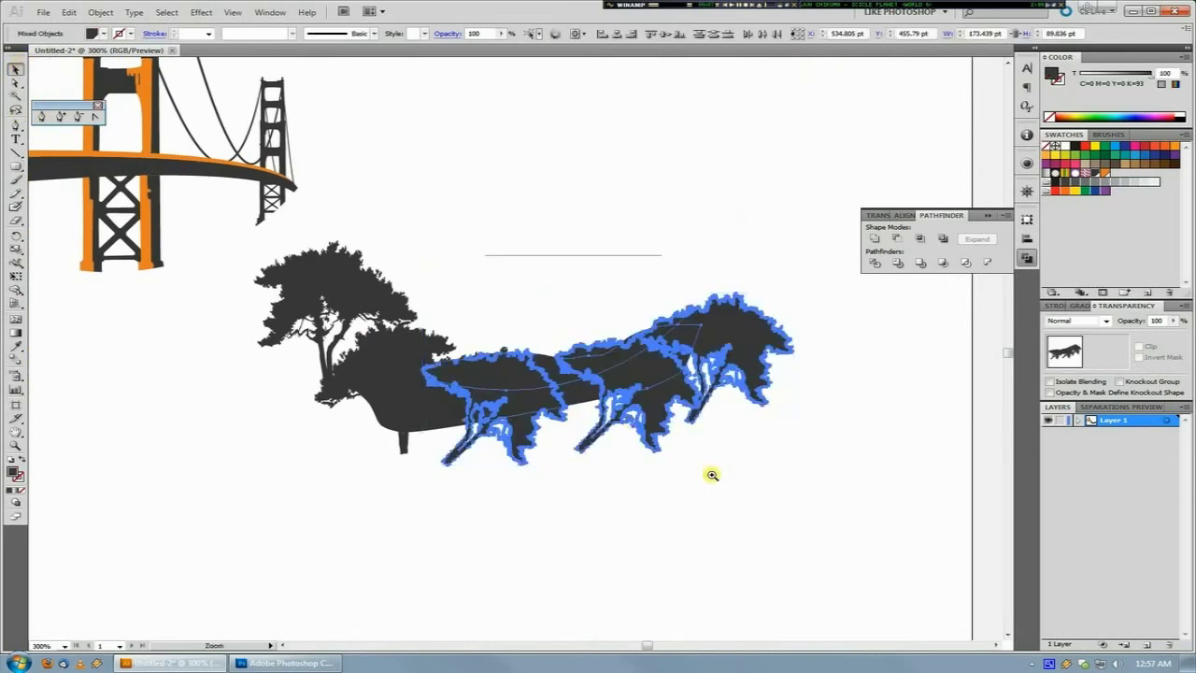
pyautogui.moveTo(712, 474); pyautogui.dragTo(741, 488)
pyautogui.keyDown('ctrl'); pyautogui.keyDown('alt'); pyautogui.click(654, 299); pyautogui.keyUp('alt'); pyautogui.keyUp('ctrl')
pyautogui.keyDown('ctrl'); pyautogui.keyDown('alt'); pyautogui.click(654, 299); pyautogui.keyUp('alt'); pyautogui.keyUp('ctrl')
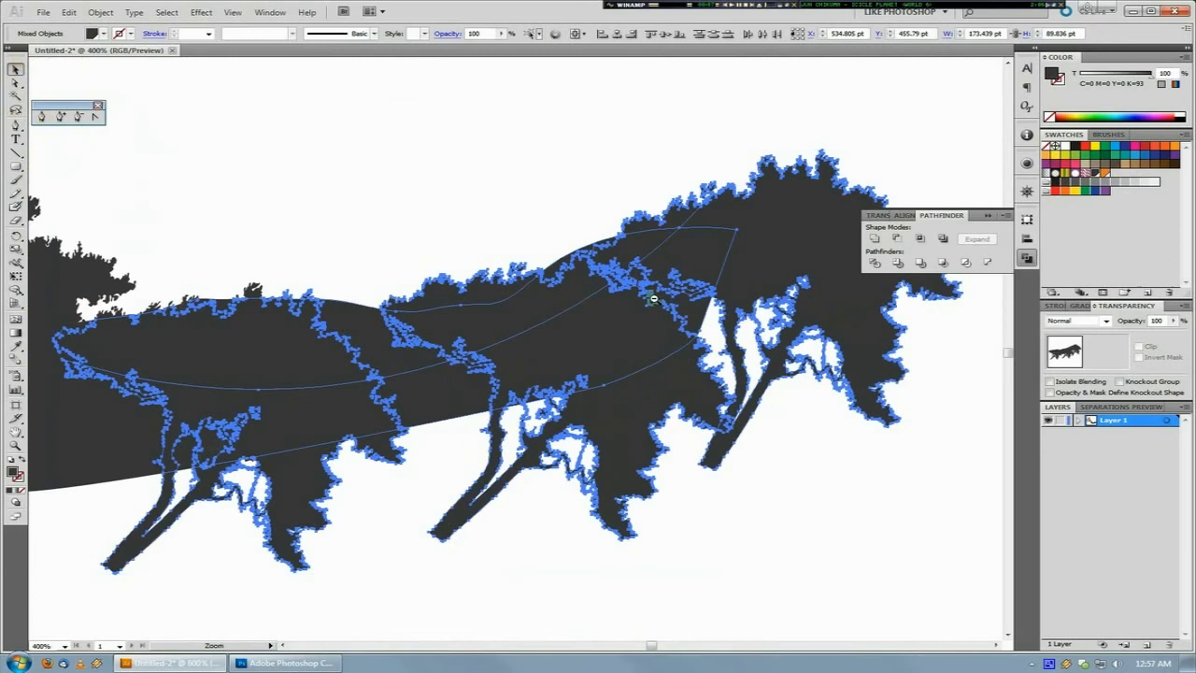
pyautogui.keyDown('ctrl'); pyautogui.keyDown('alt'); pyautogui.click(655, 299); pyautogui.keyUp('alt'); pyautogui.keyUp('ctrl')
pyautogui.moveTo(376, 289); pyautogui.dragTo(655, 431)
pyautogui.keyDown('ctrl'); pyautogui.keyDown('alt'); pyautogui.click(441, 335); pyautogui.keyUp('alt'); pyautogui.keyUp('ctrl')
pyautogui.keyDown('ctrl'); pyautogui.keyDown('alt'); pyautogui.click(440, 335); pyautogui.keyUp('alt'); pyautogui.keyUp('ctrl')
pyautogui.moveTo(529, 250); pyautogui.dragTo(421, 296)
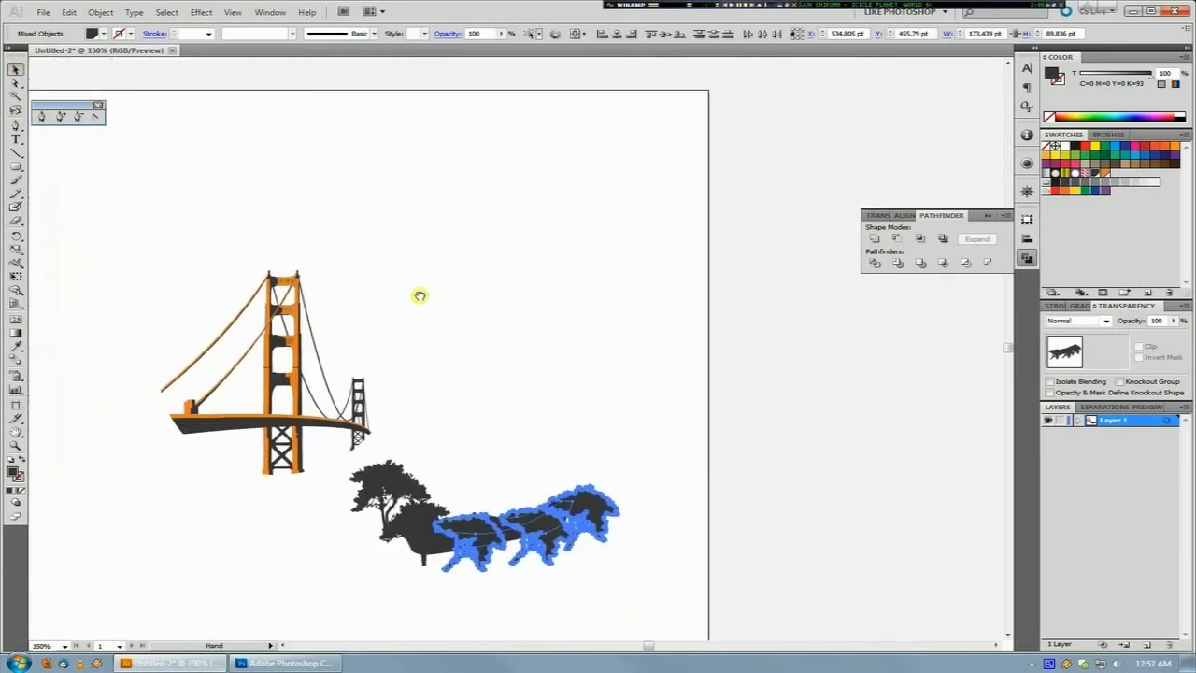
pyautogui.moveTo(512, 378); pyautogui.dragTo(475, 280)
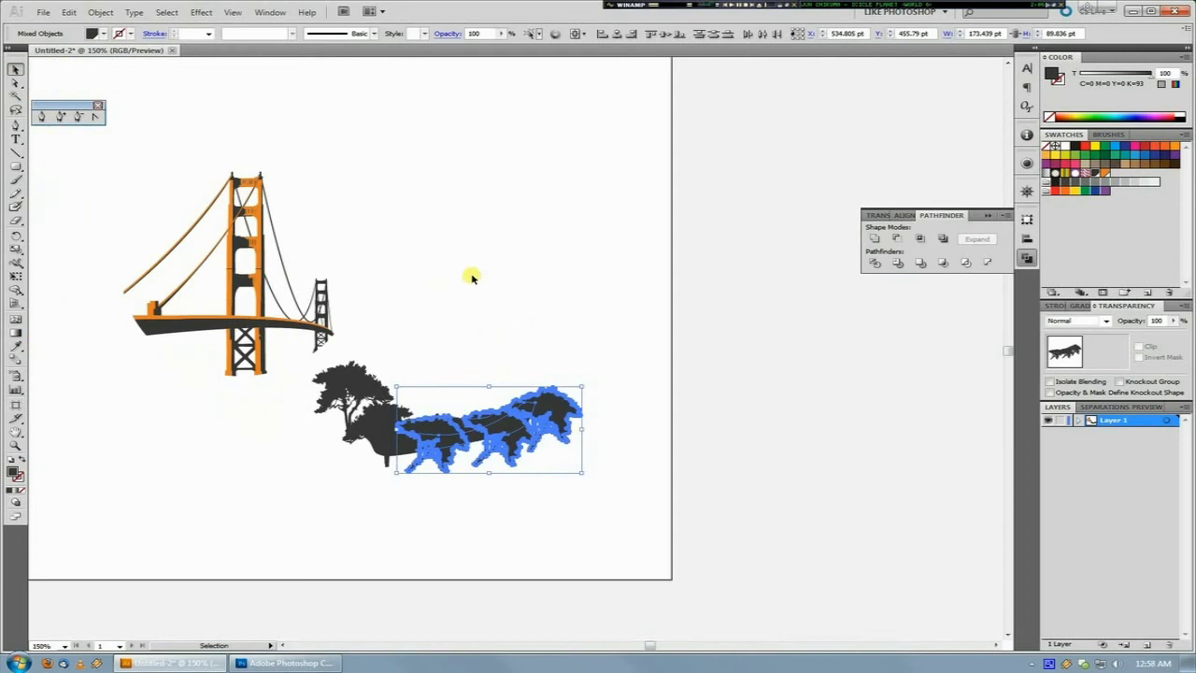
pyautogui.click(168, 16)
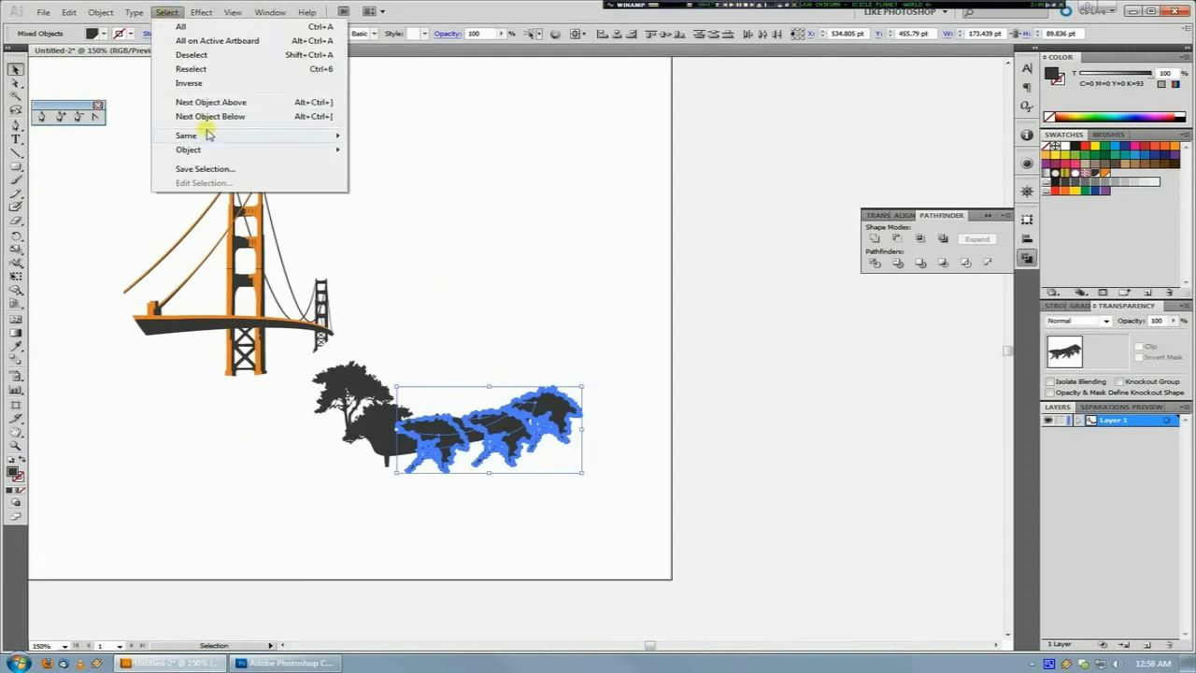
pyautogui.moveTo(209, 133)
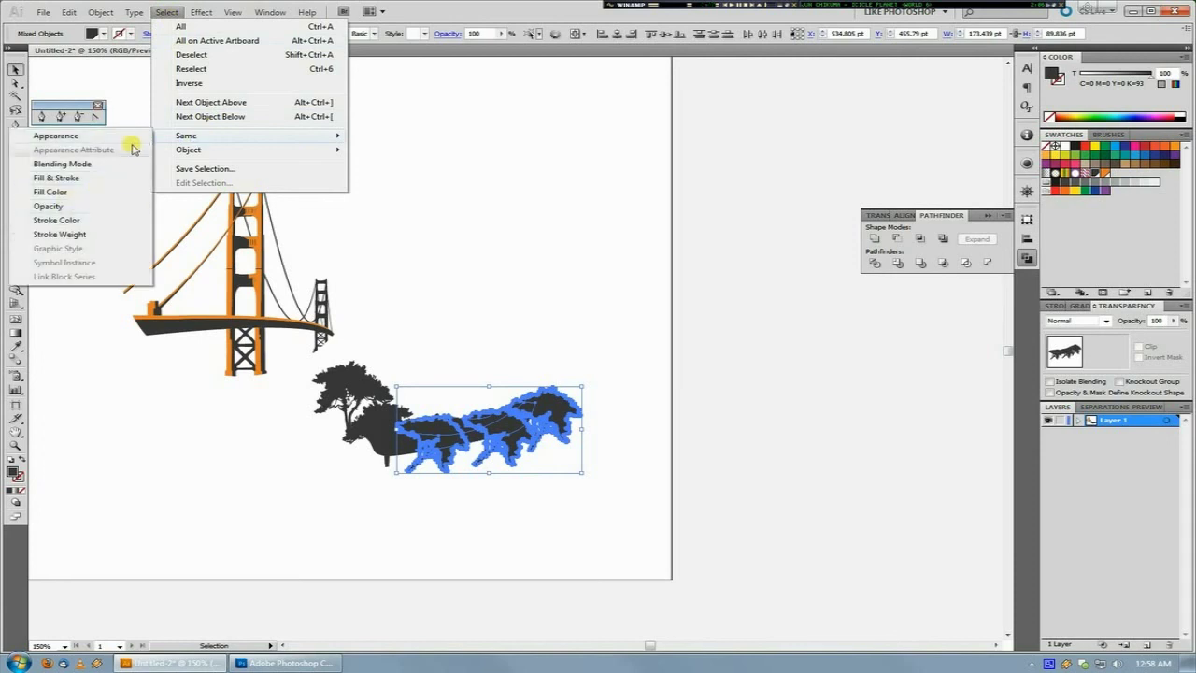